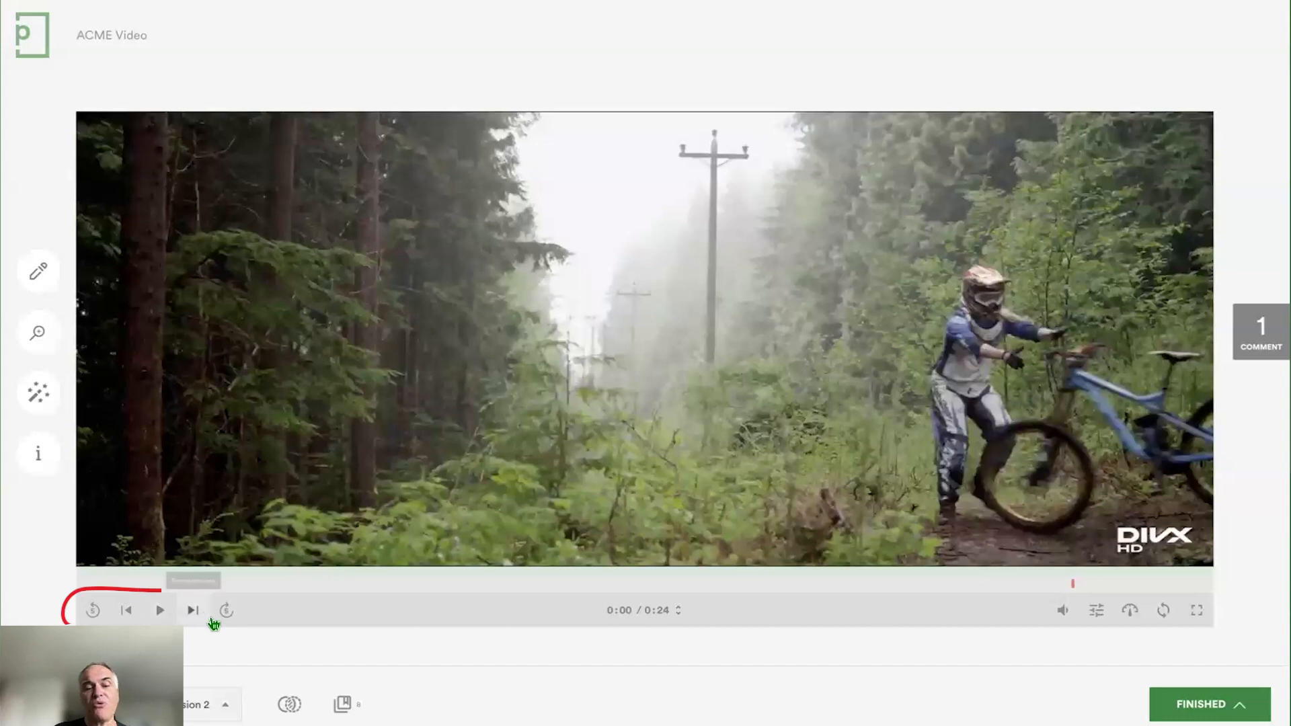
Play the video for about two seconds, pause it, and step a few frames forward and one back
click(161, 612)
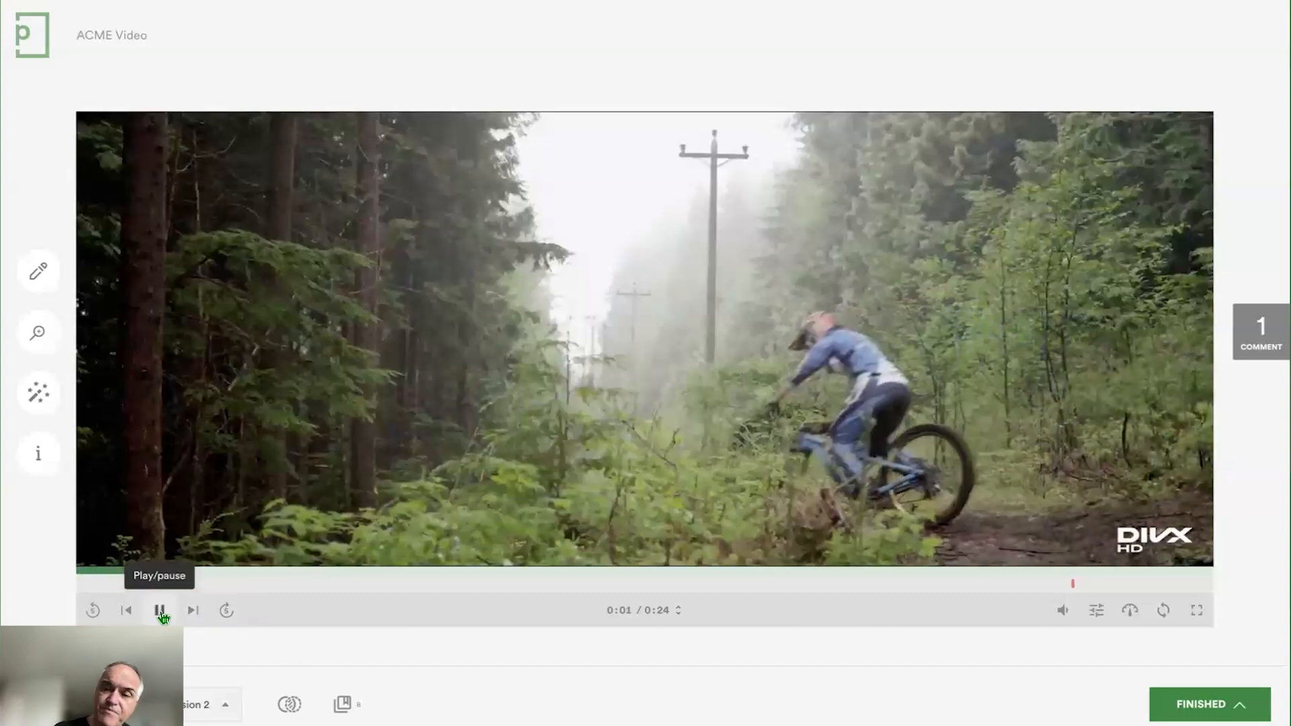
click(161, 612)
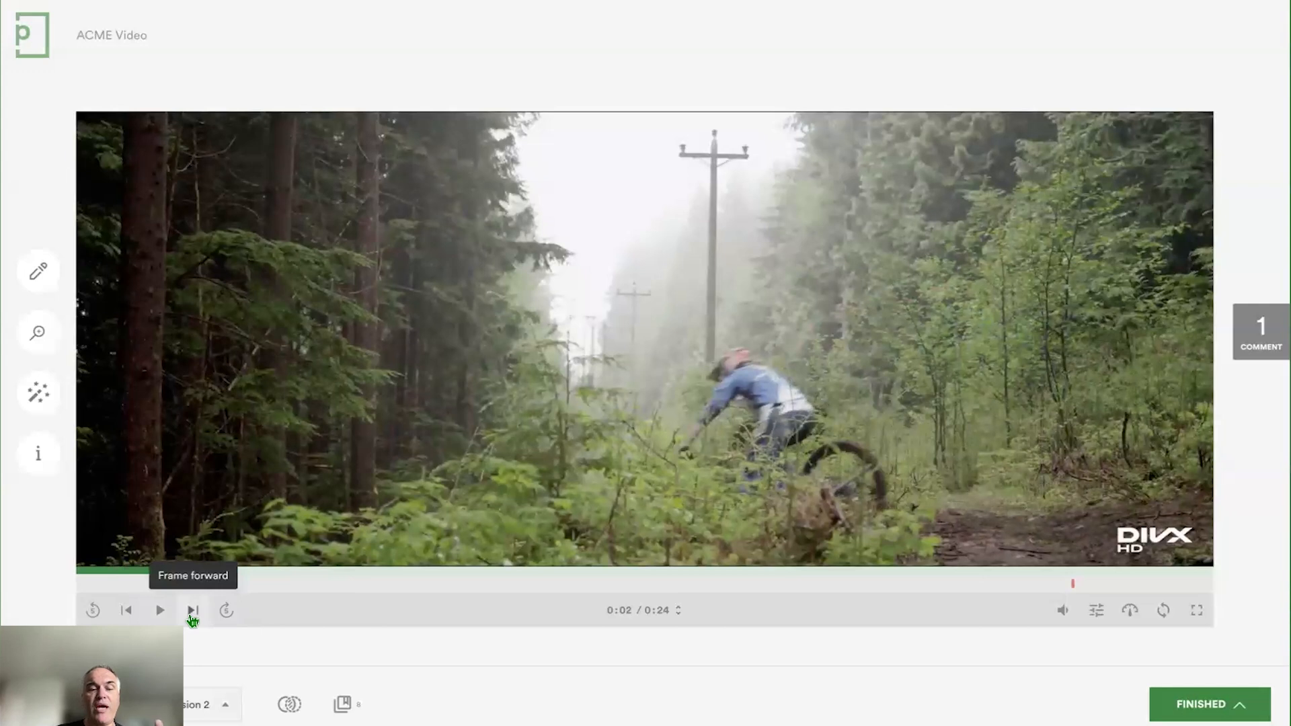
click(193, 610)
click(193, 612)
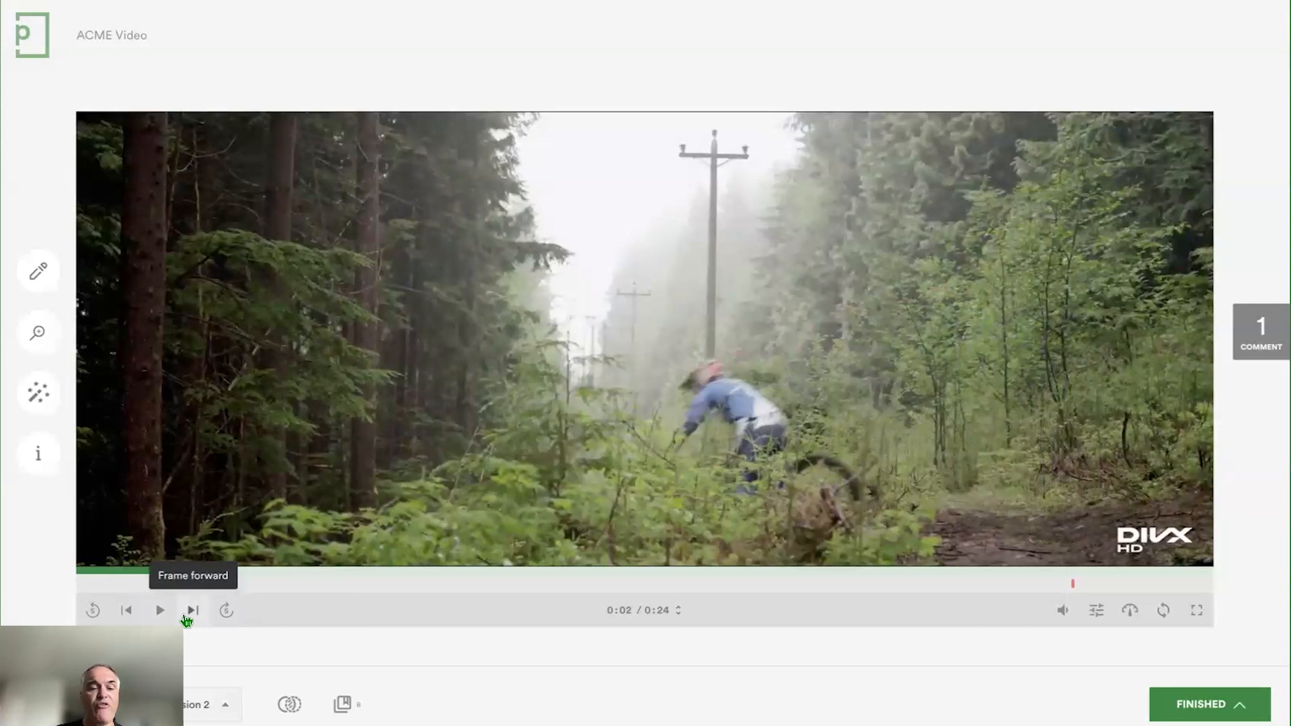
click(128, 611)
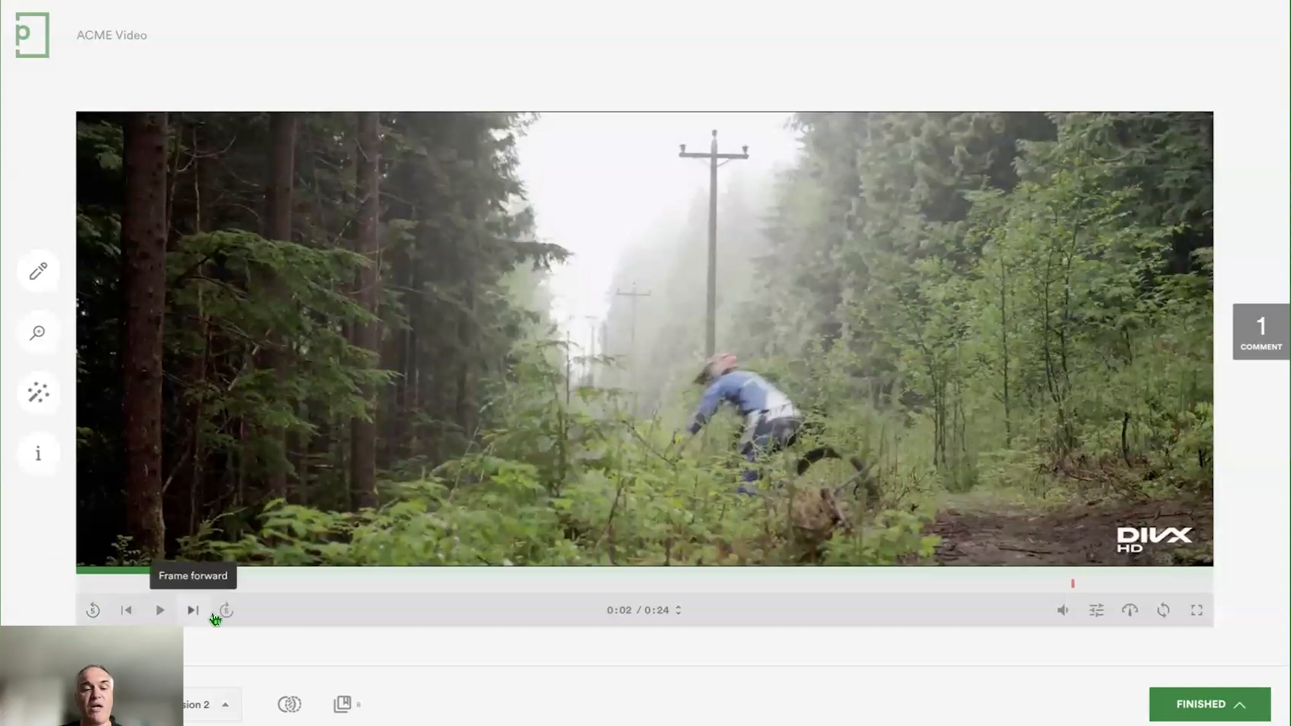
Skip the video forward 5 seconds and back again by the same amount
click(228, 612)
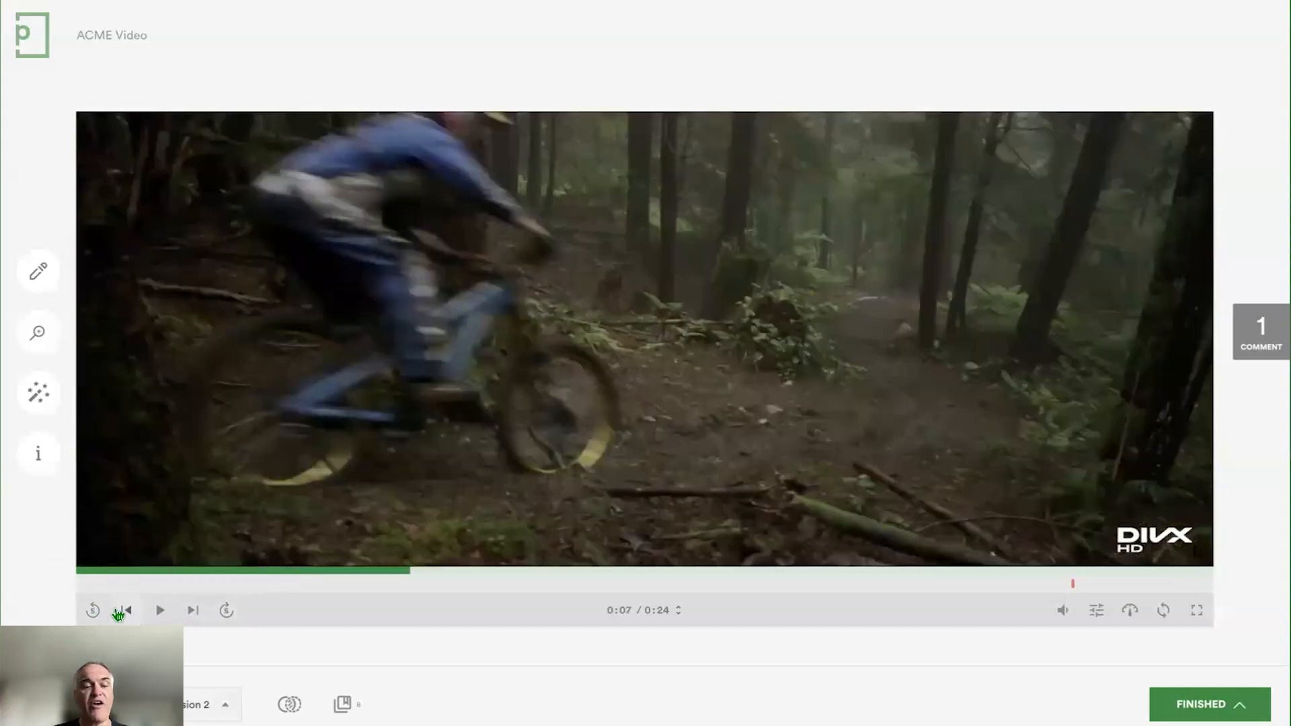
click(98, 612)
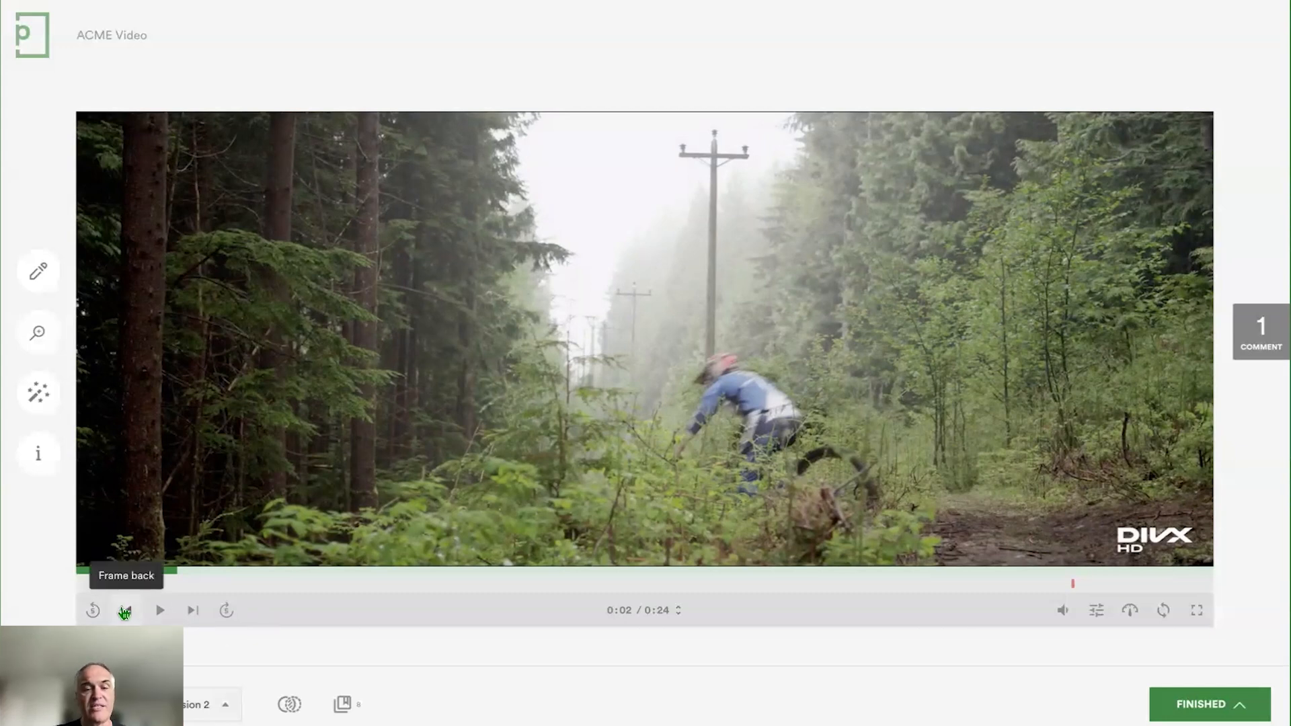
Jump the video to 0:09 by entering the time directly, and switch the time display to SMPTE timecode
click(628, 609)
click(631, 610)
key(BackSpace)
text(9)
key(Return)
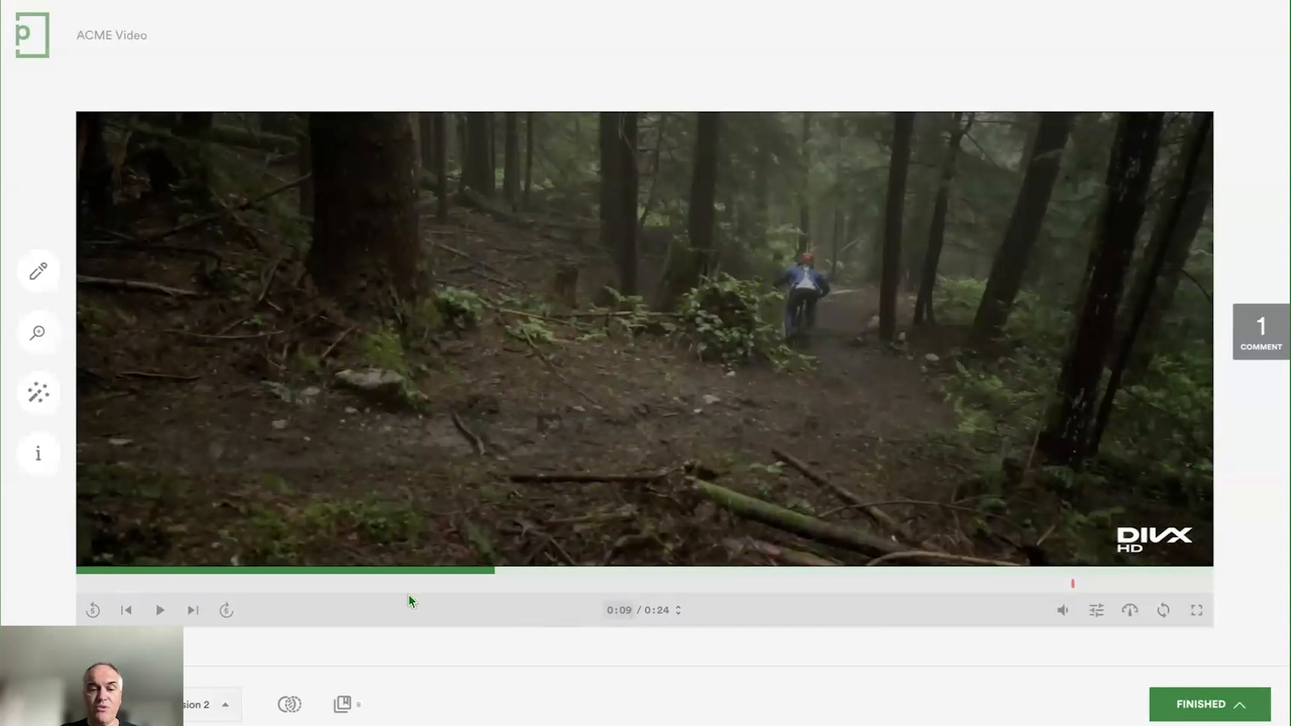
click(680, 612)
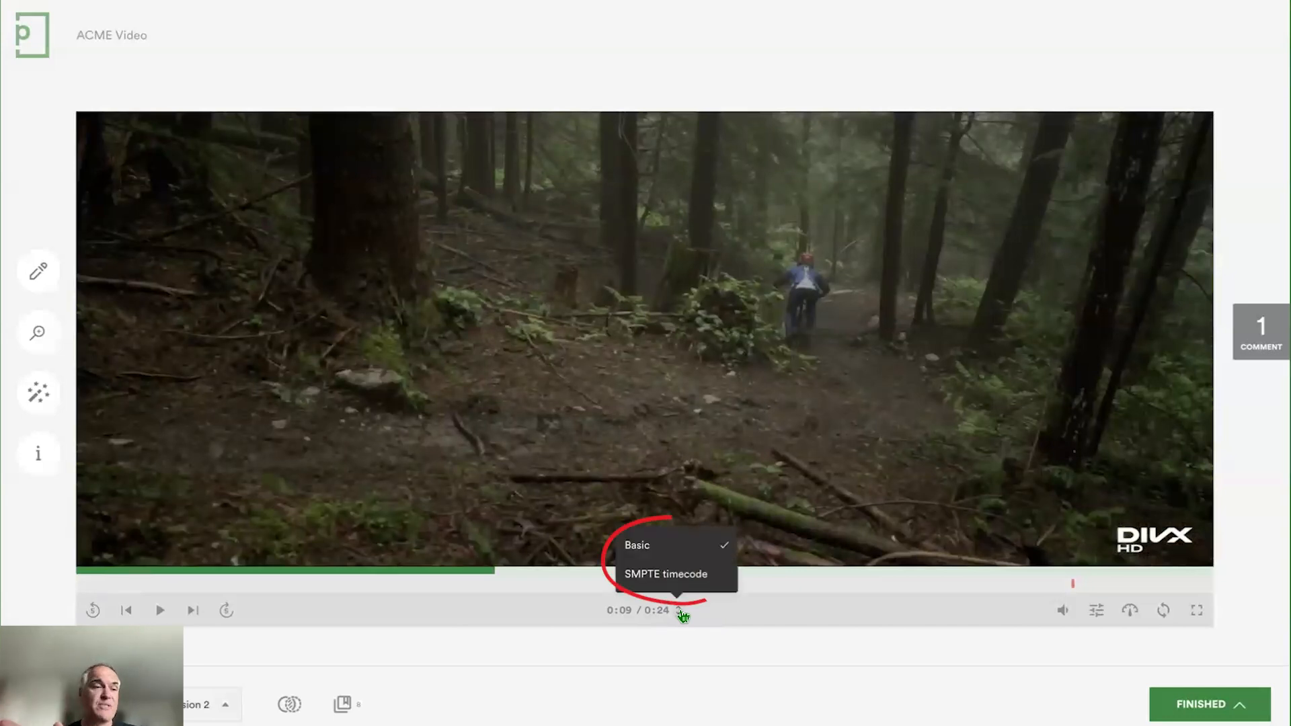
click(685, 574)
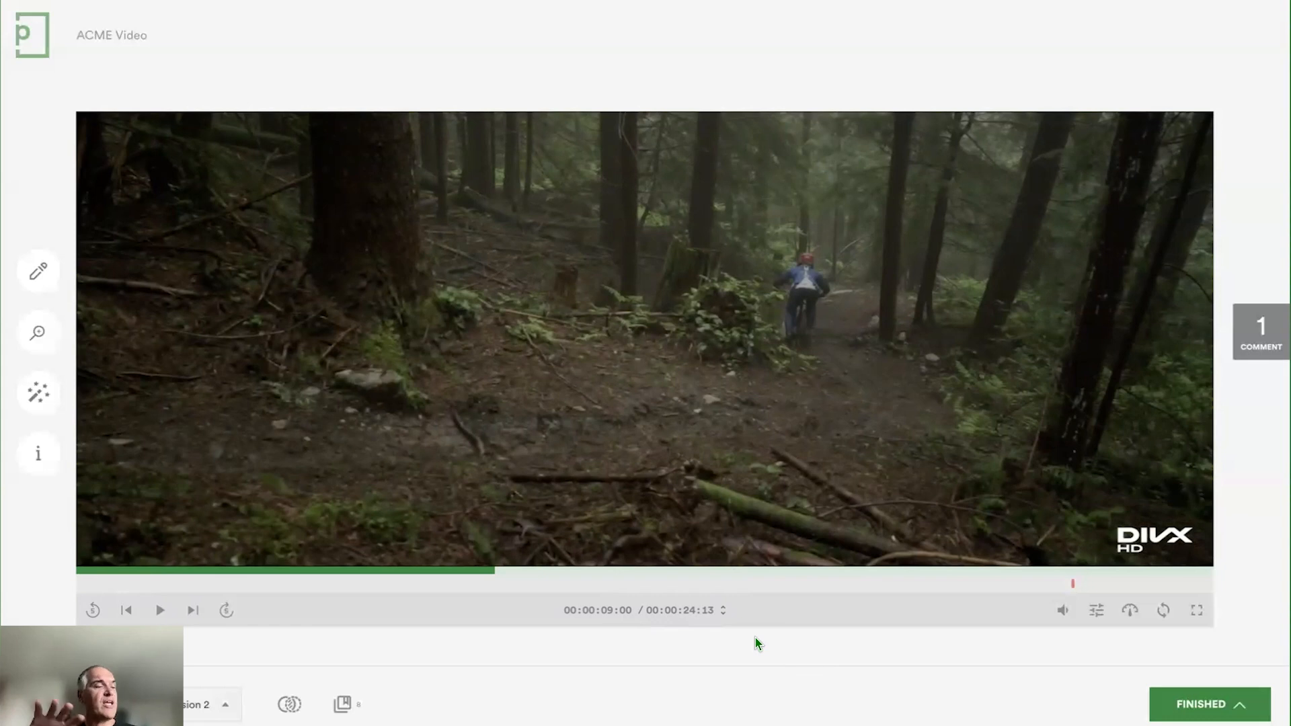
Review the video's volume, quality, speed and loop playback options, keeping quality on Auto and speed on Normal
mouse_move(1063, 612)
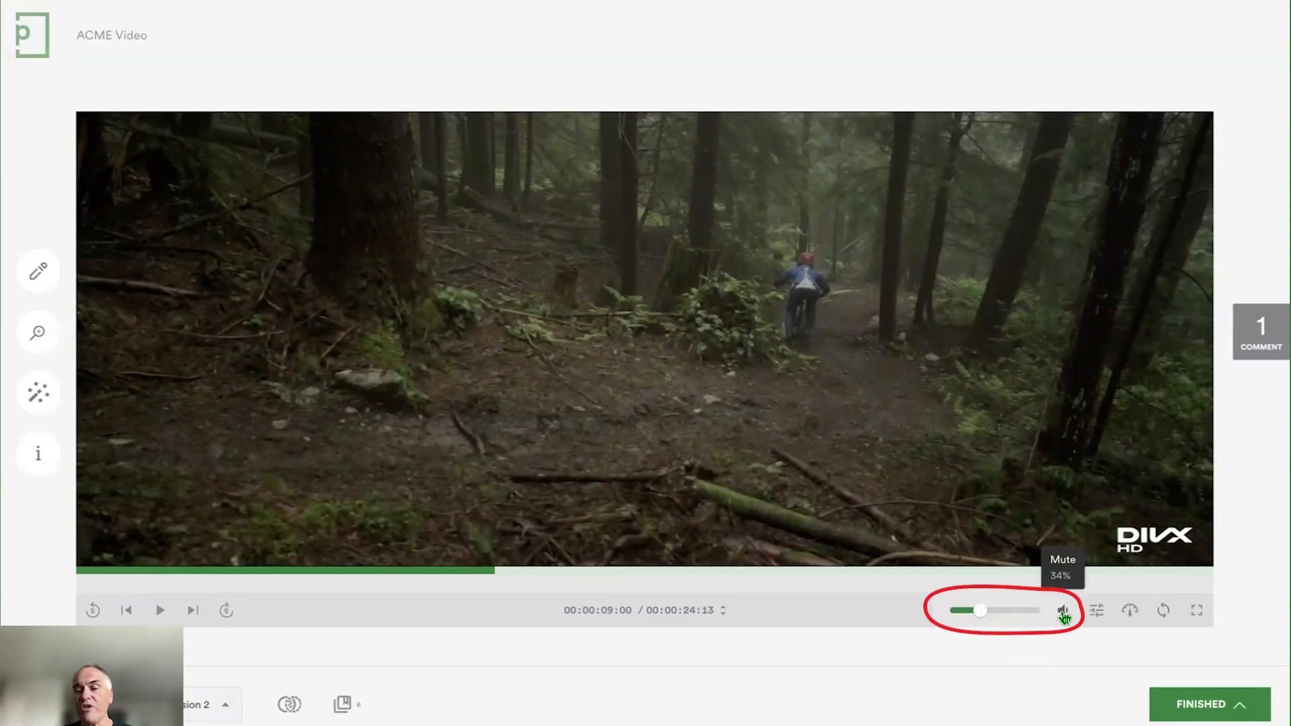
click(1098, 612)
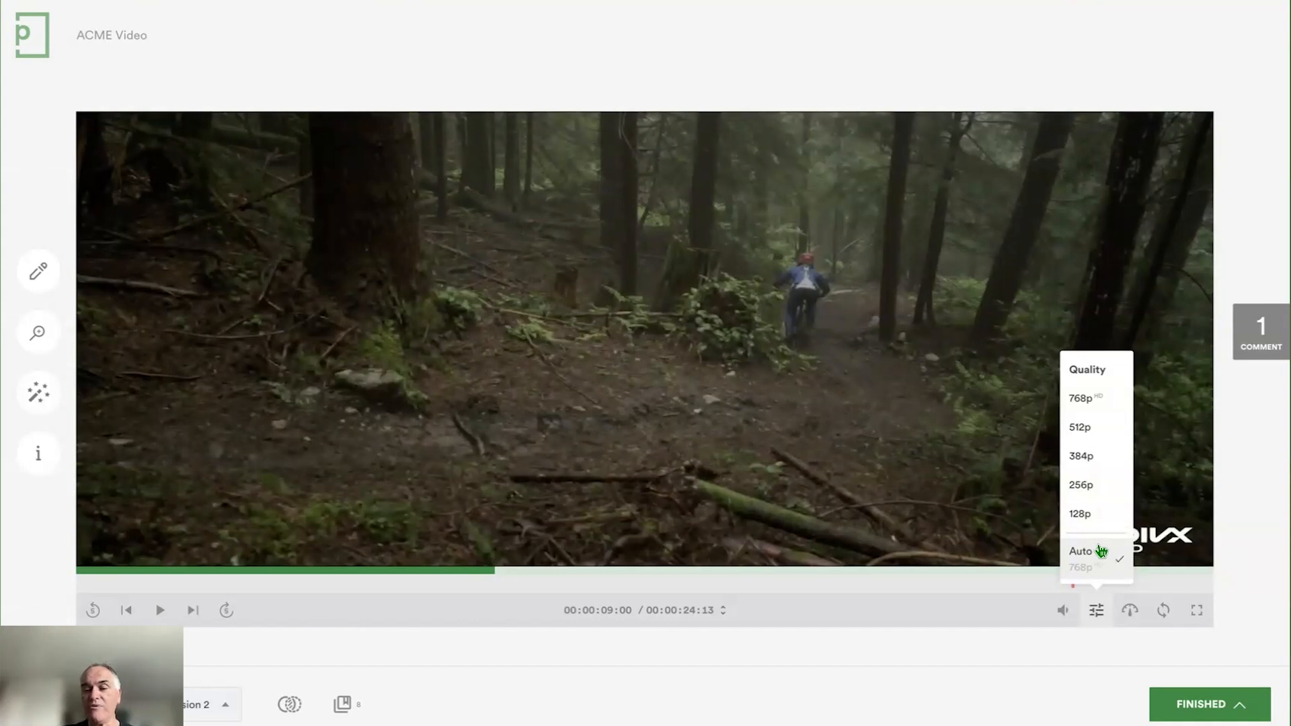
click(1096, 612)
click(1135, 613)
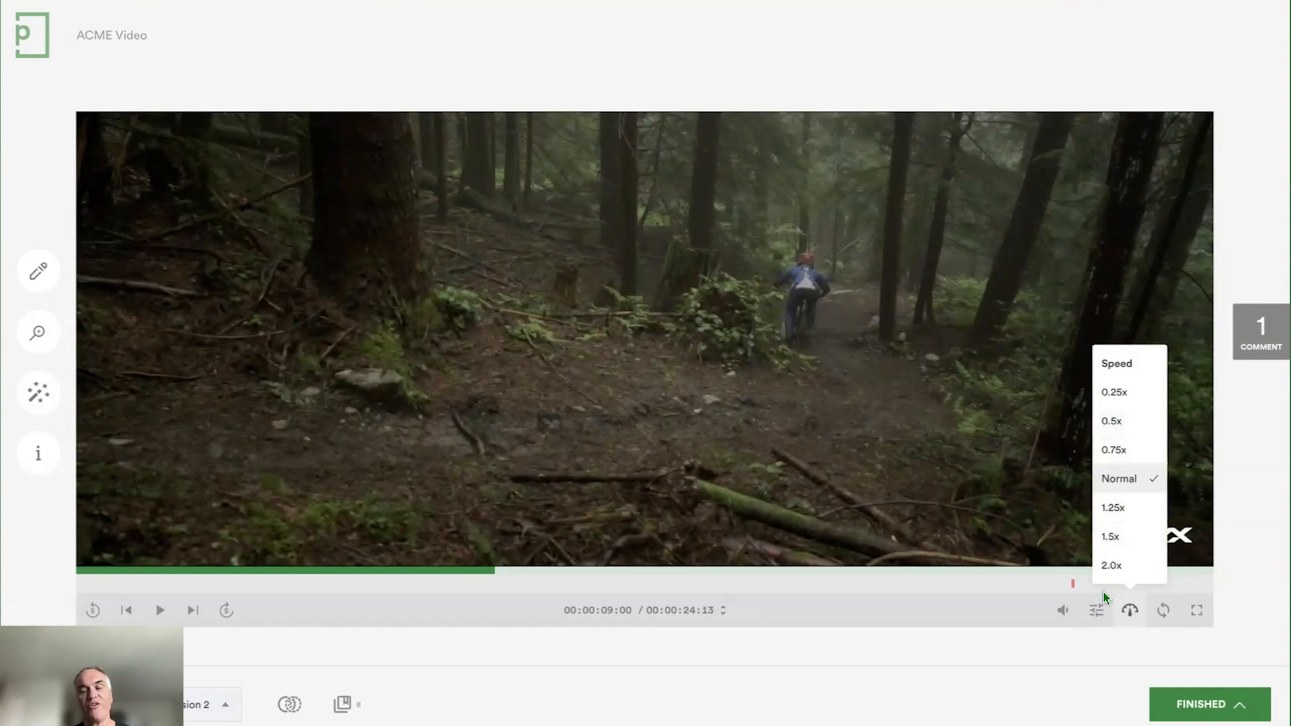
click(1135, 618)
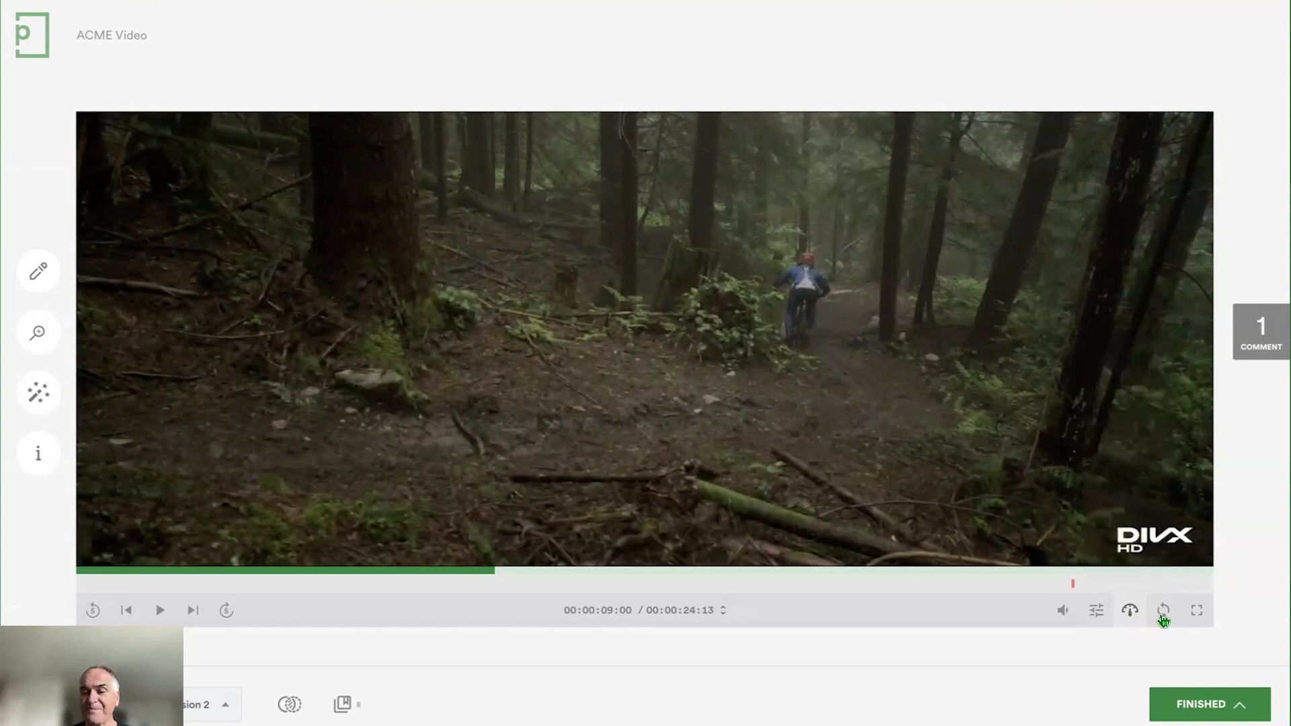
click(1164, 613)
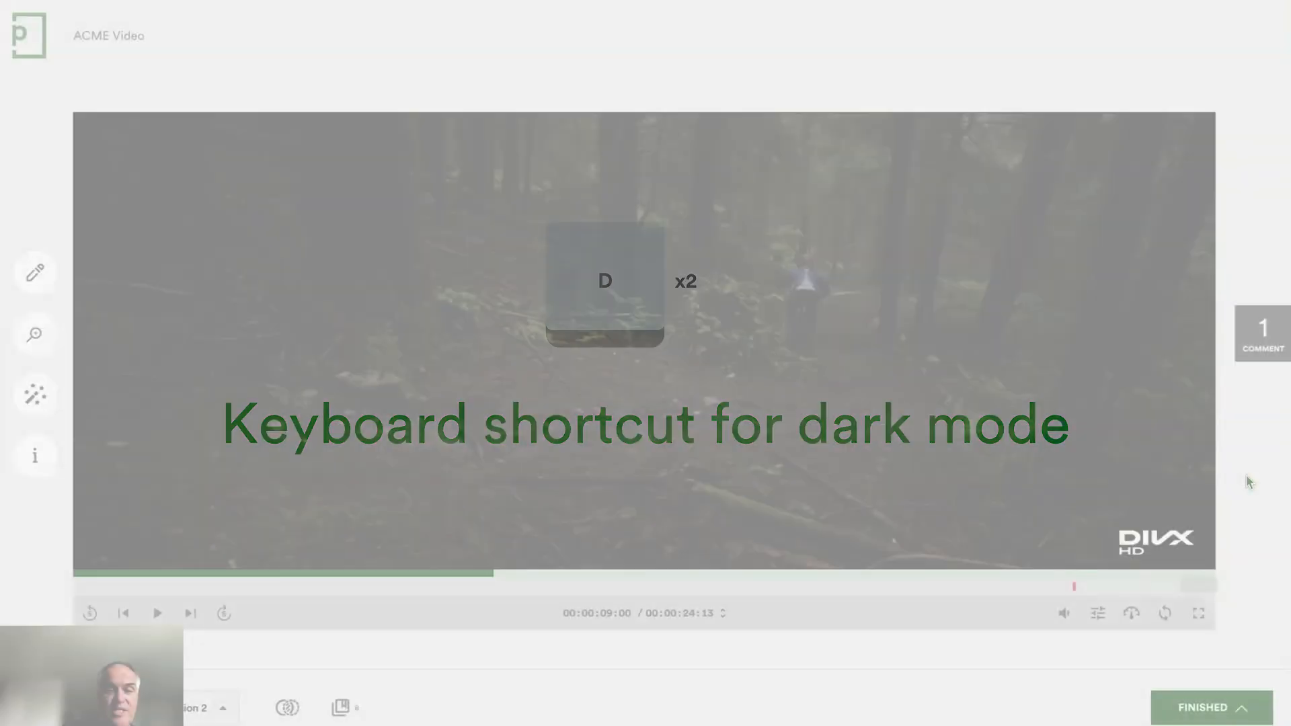
Toggle dark mode in the proofing screen
key(d)
key(d)
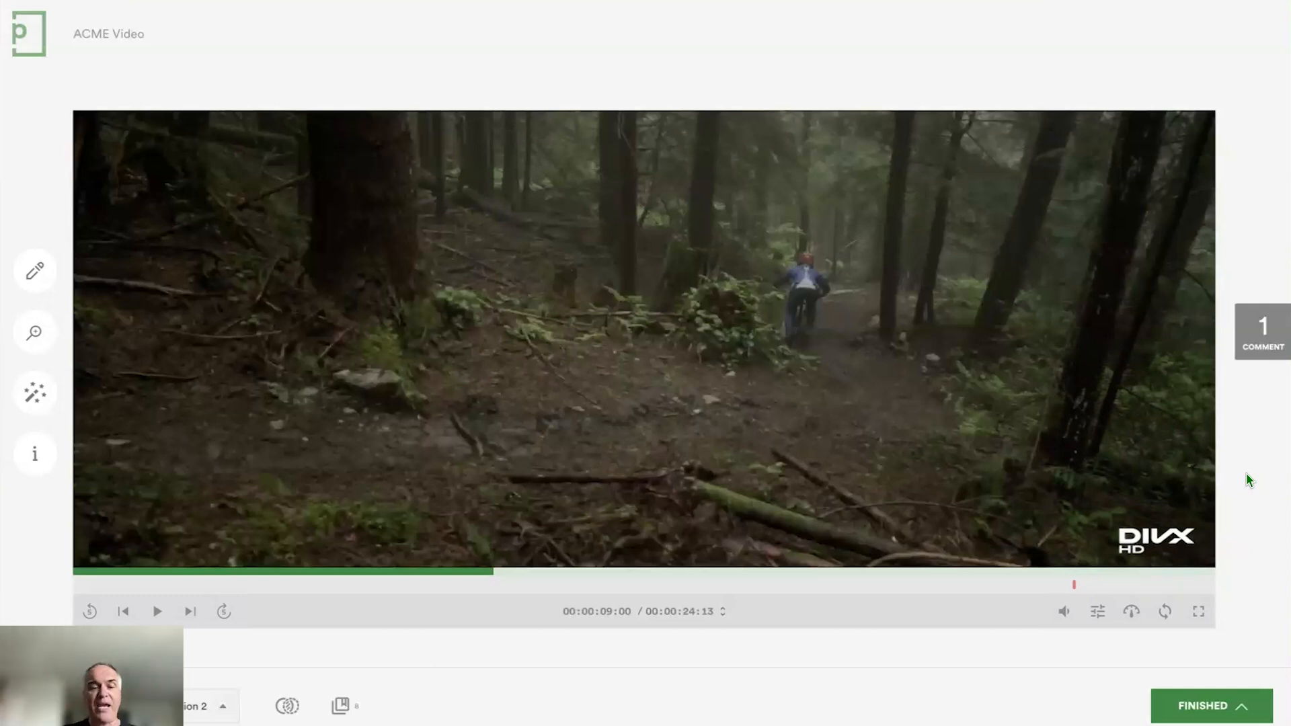
Box the tree stump in the frame at 00:00:03:20 with the comment "Remove", and extend the comment's range to 00:00:04:09
click(89, 580)
click(156, 612)
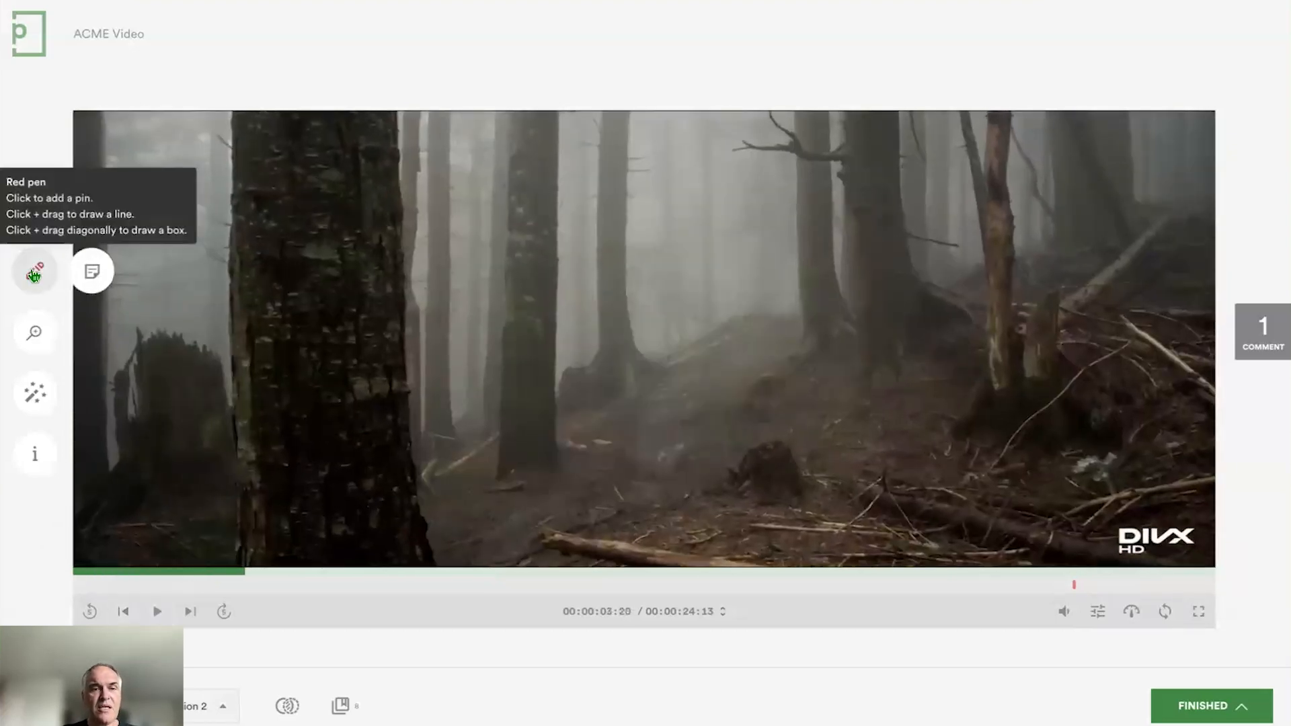
click(35, 271)
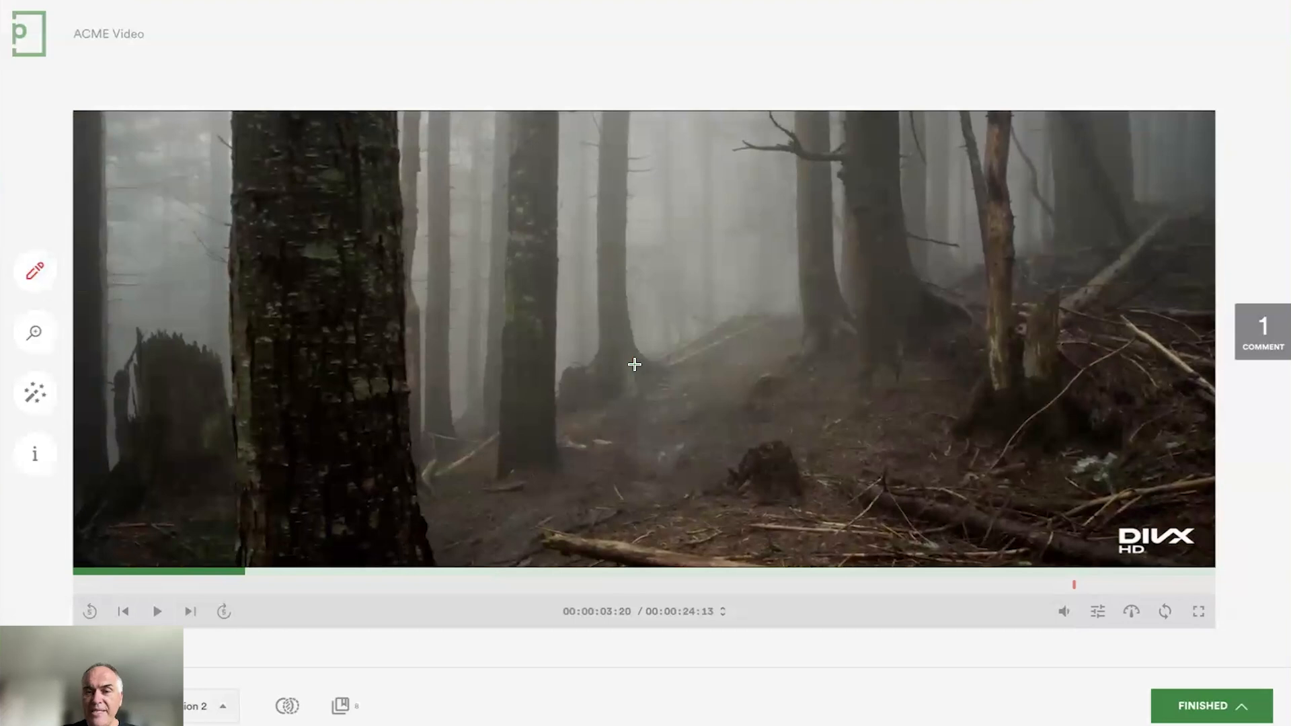
drag(720, 427, 809, 507)
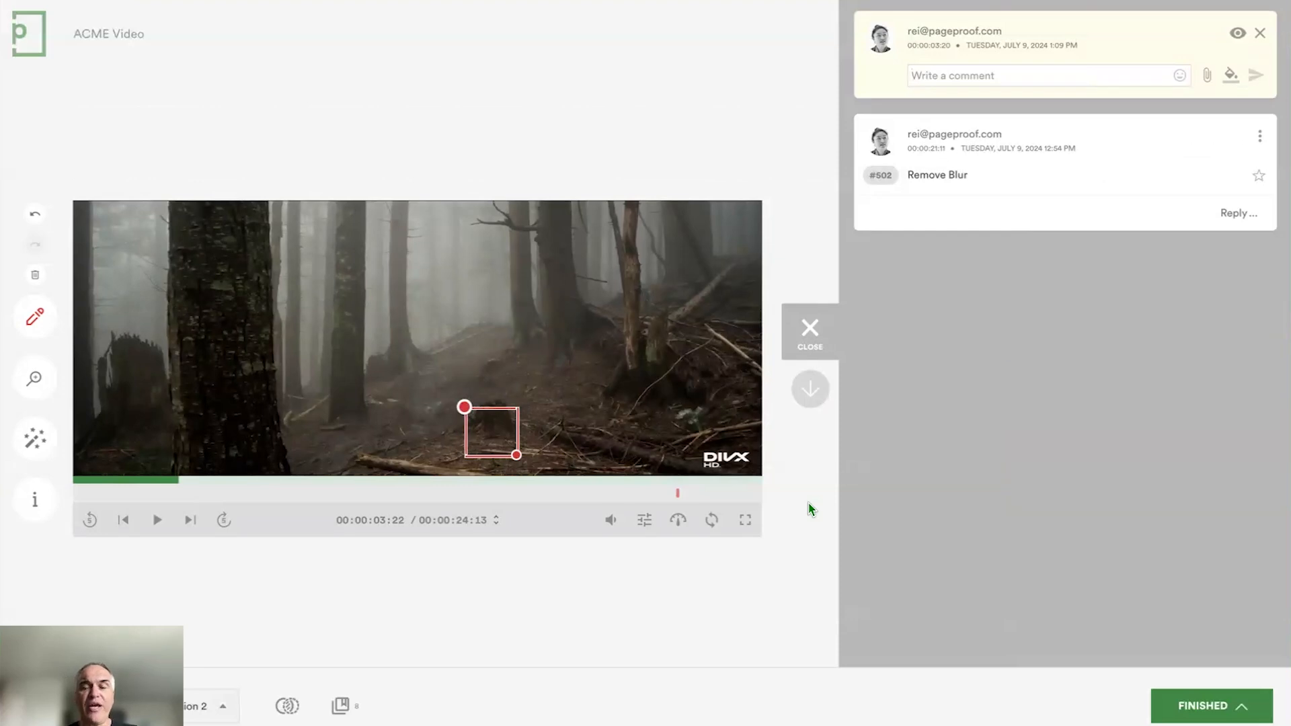
text(Remove)
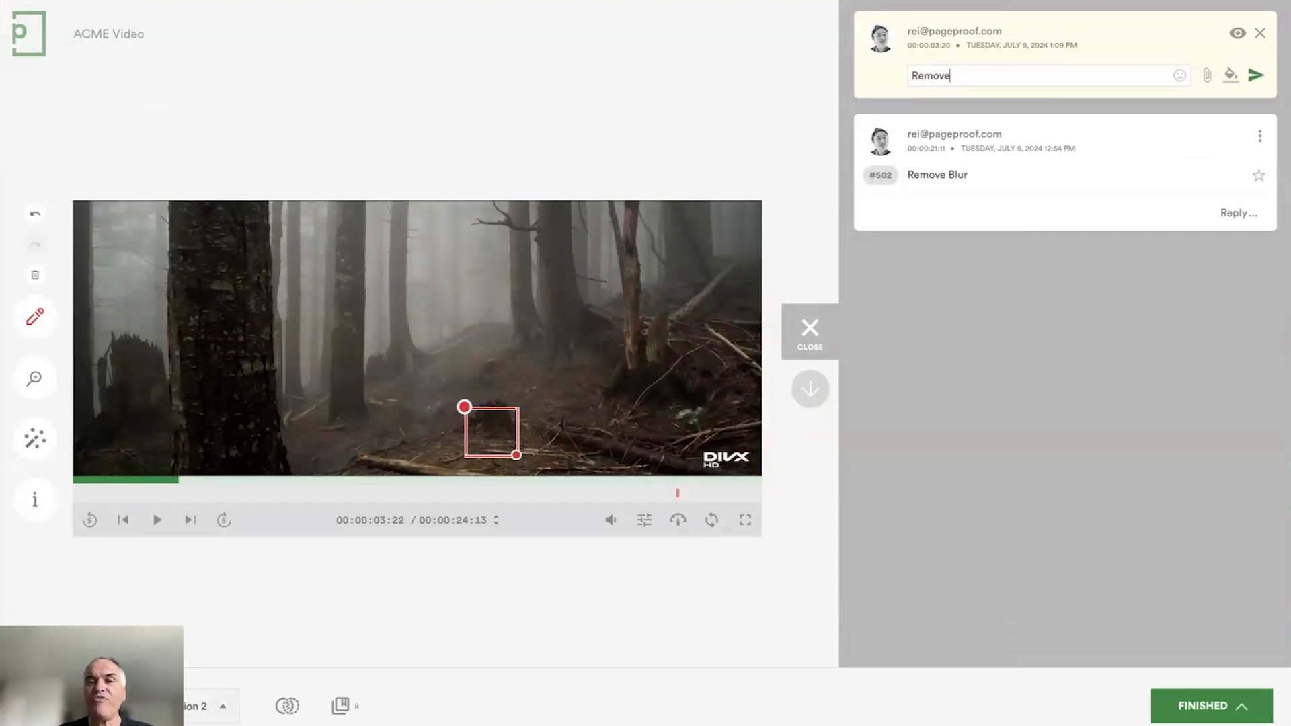
click(1255, 75)
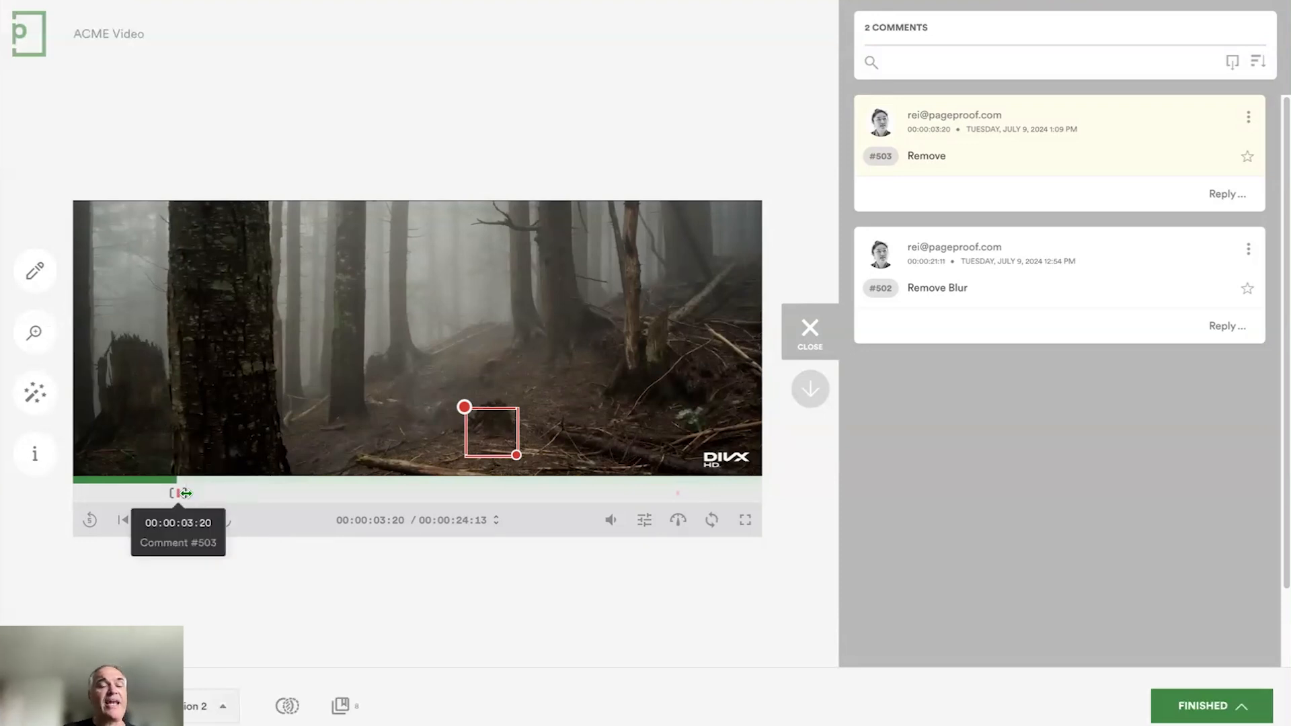
drag(186, 493, 196, 493)
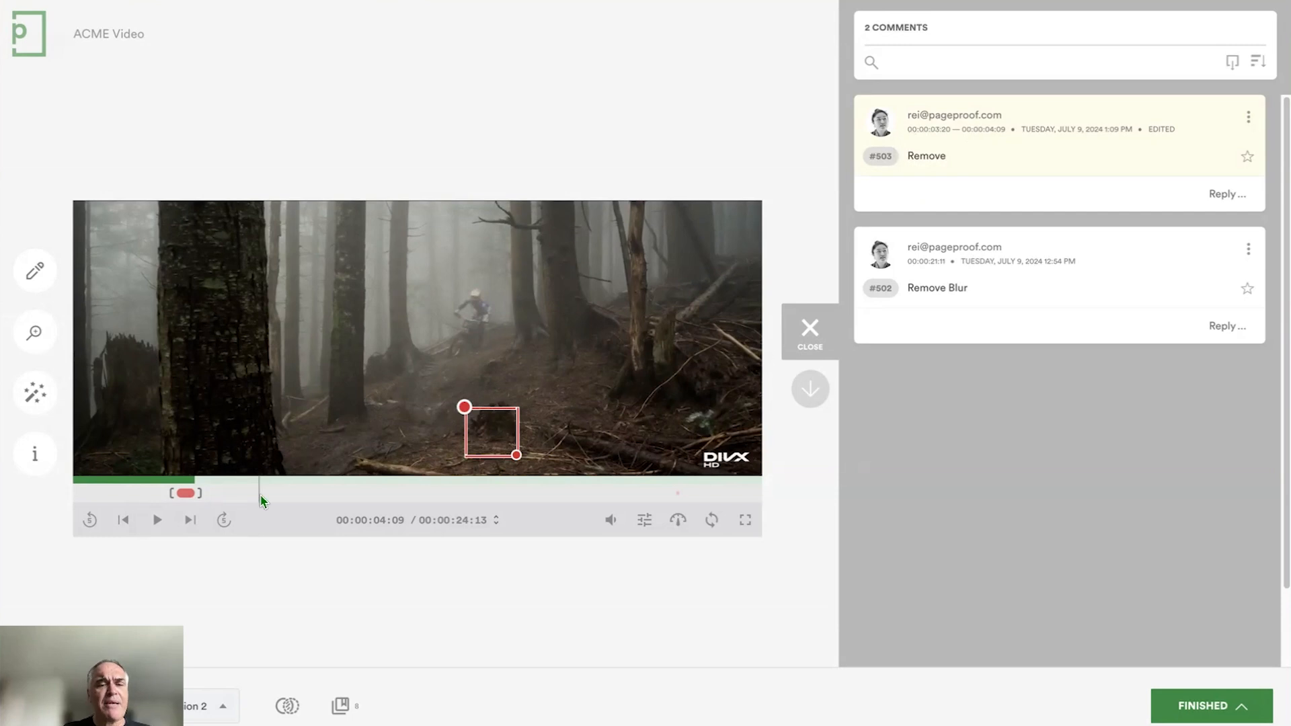
Play on to 00:00:07:12, draw a red pen box around the rider's helmet, and pin the far tree and the rock
click(156, 522)
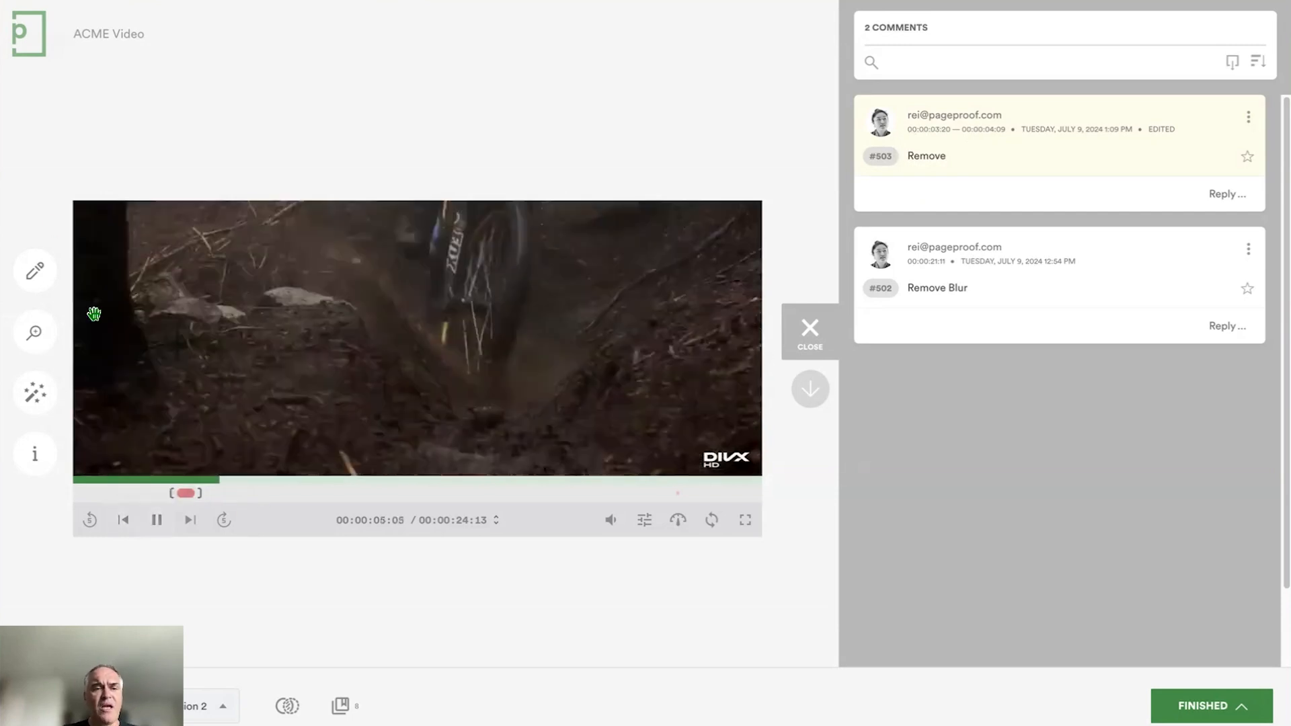
click(34, 270)
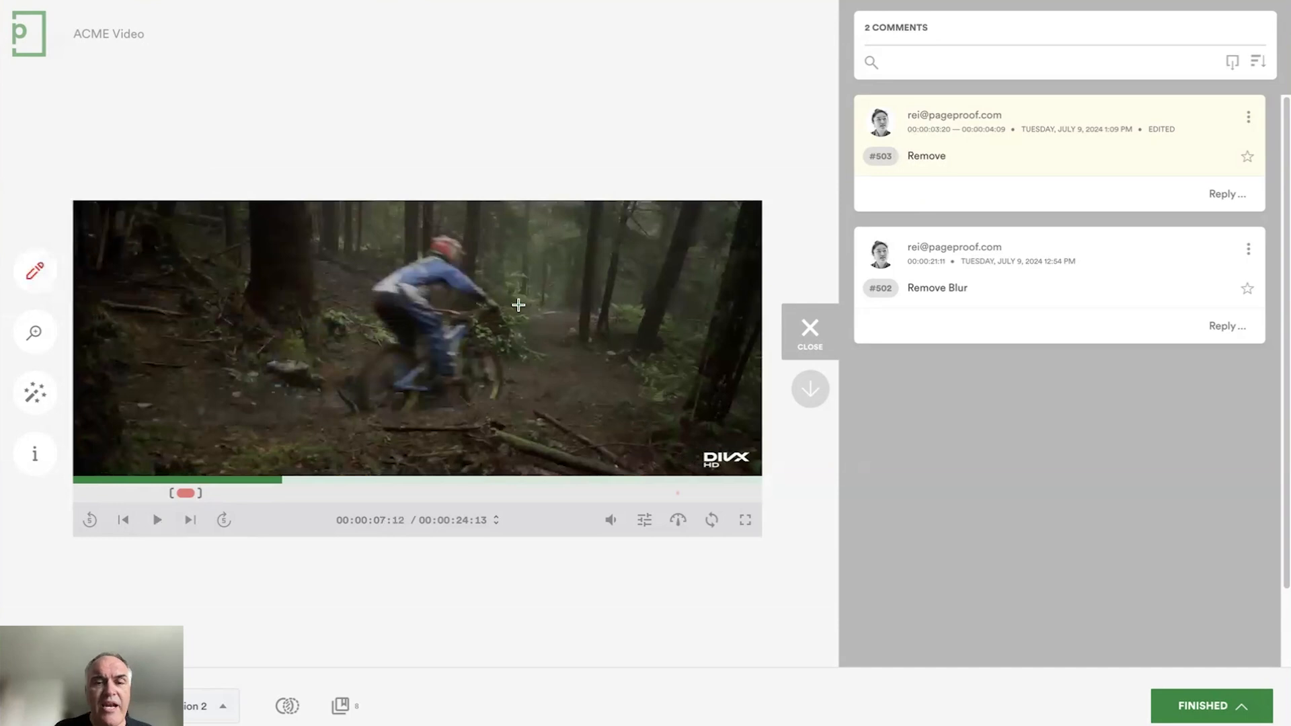
drag(424, 231, 466, 267)
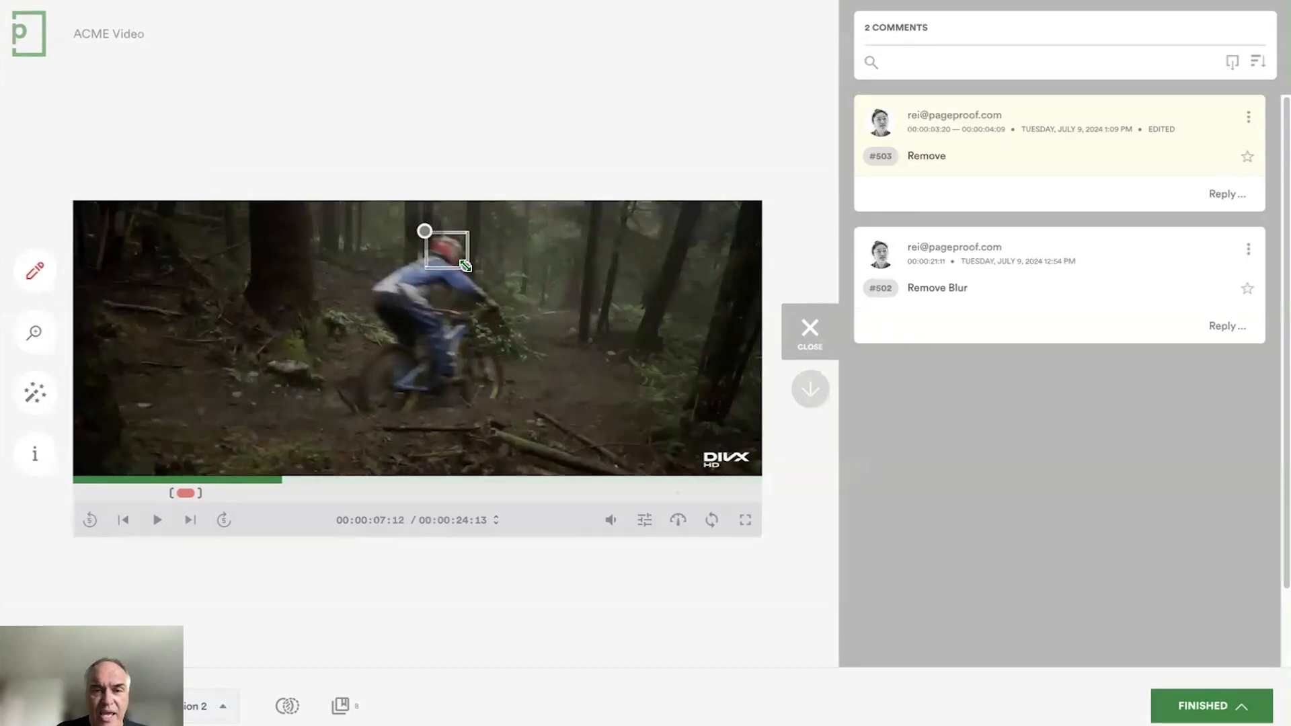
click(658, 343)
click(269, 367)
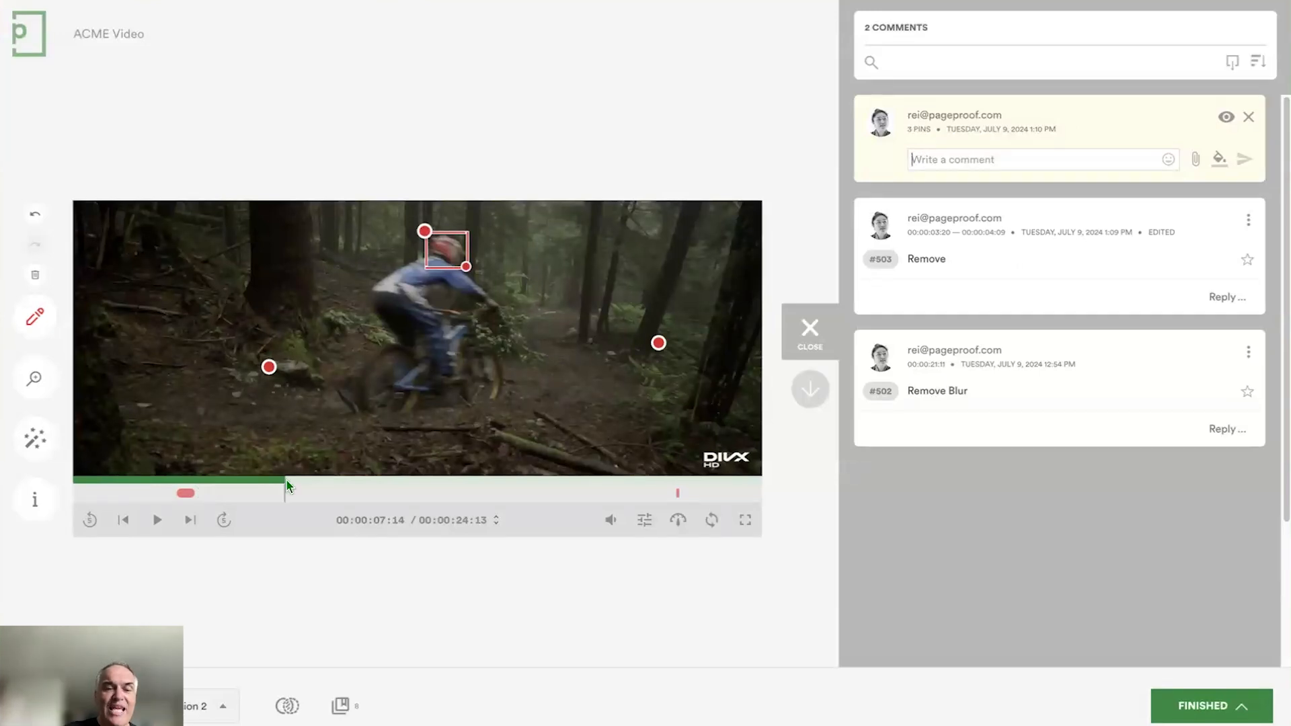
Add a fourth pin beside the rider's bike at 00:00:07:26 and post the comment "Please change" for all pins
drag(285, 480, 295, 482)
click(526, 369)
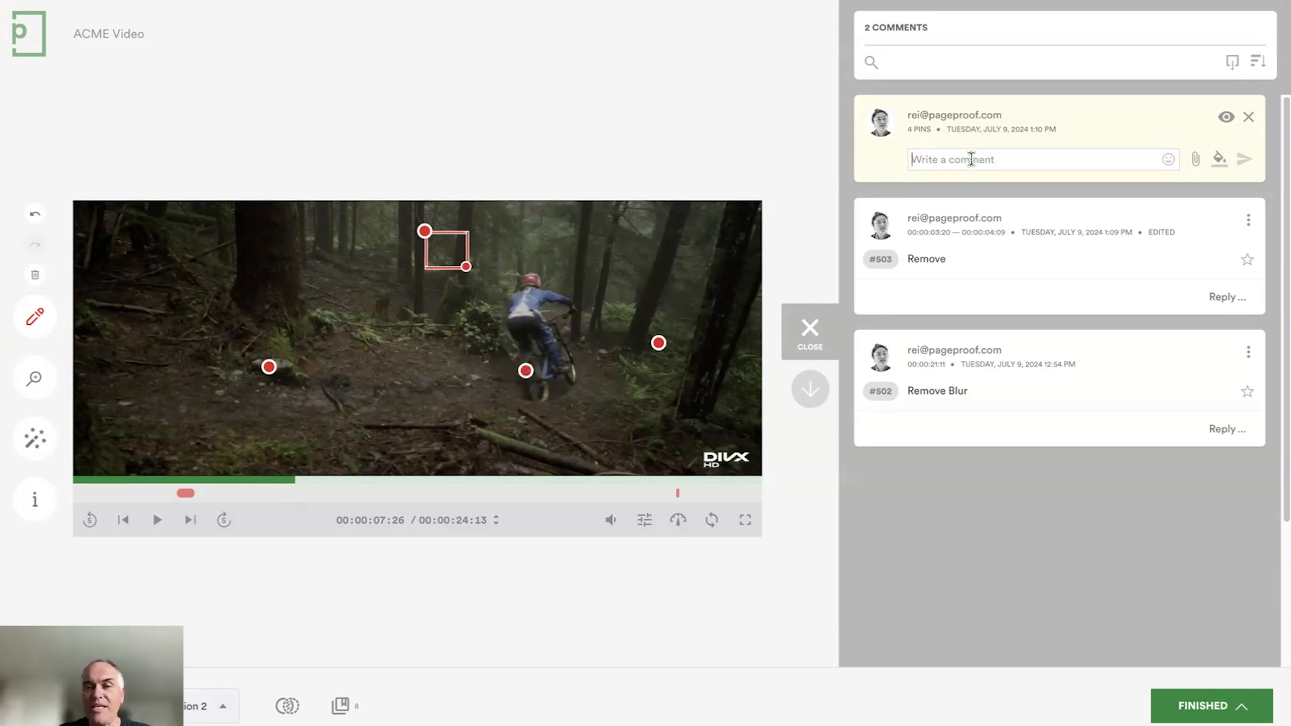
text(P)
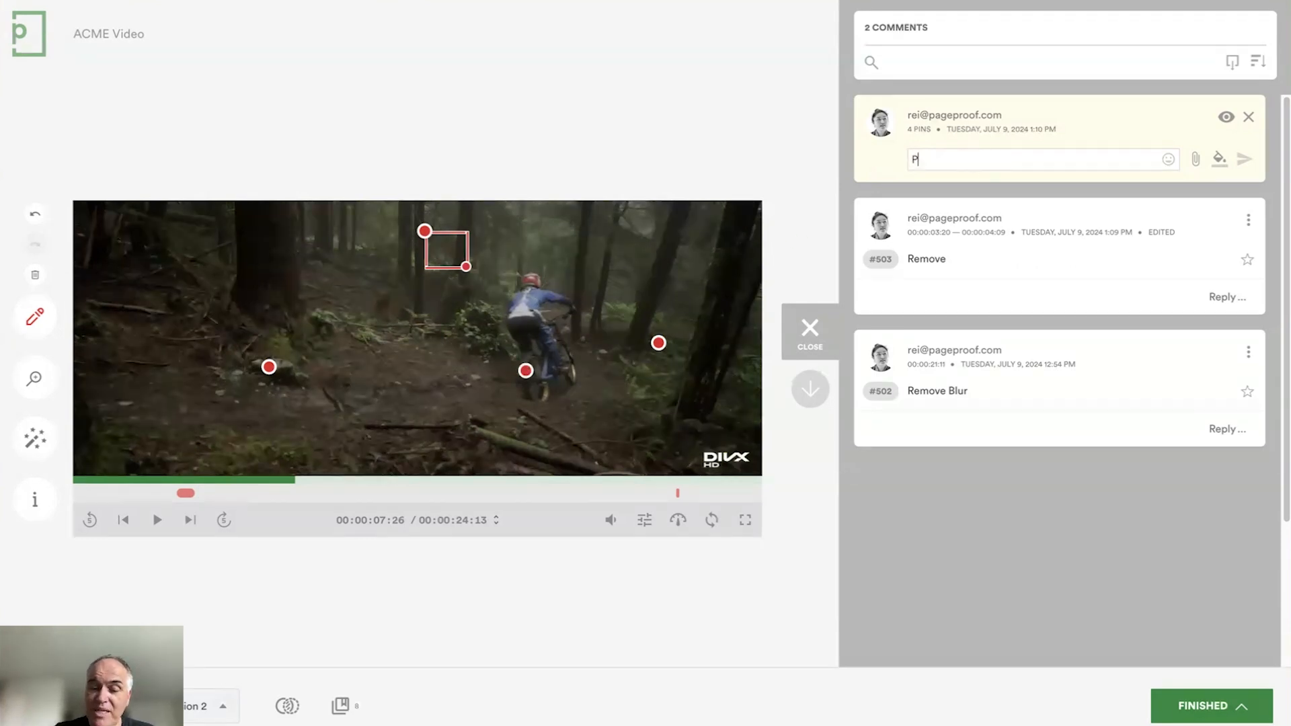
text(lease change)
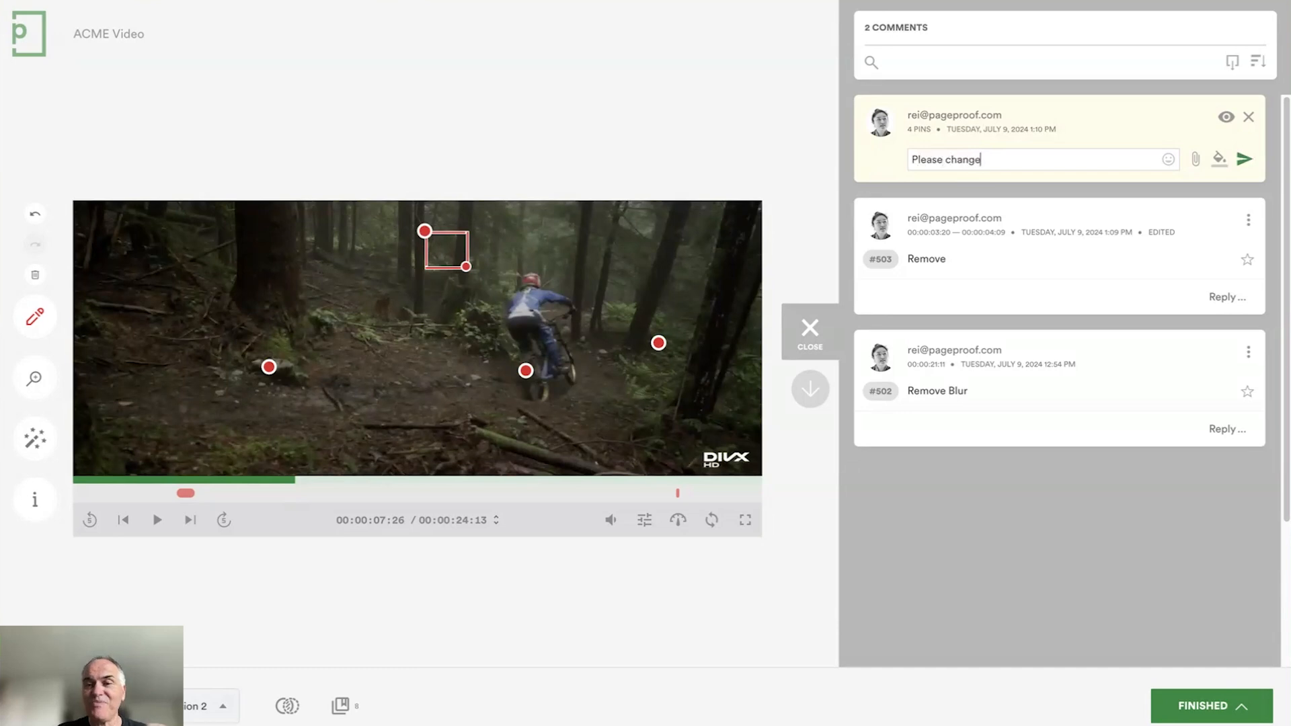
key(Return)
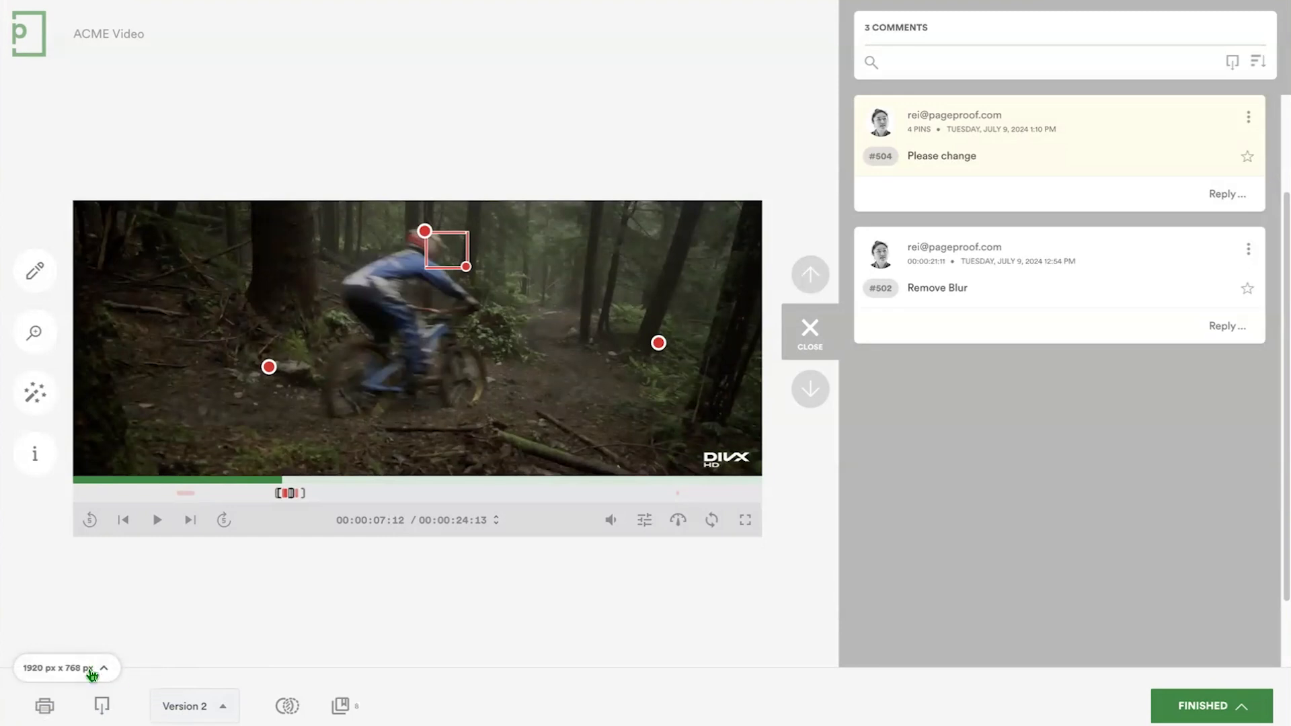
Turn on gridlines, place vertical and horizontal guides crossing at the pin on the rock, and play the video to check them
click(92, 672)
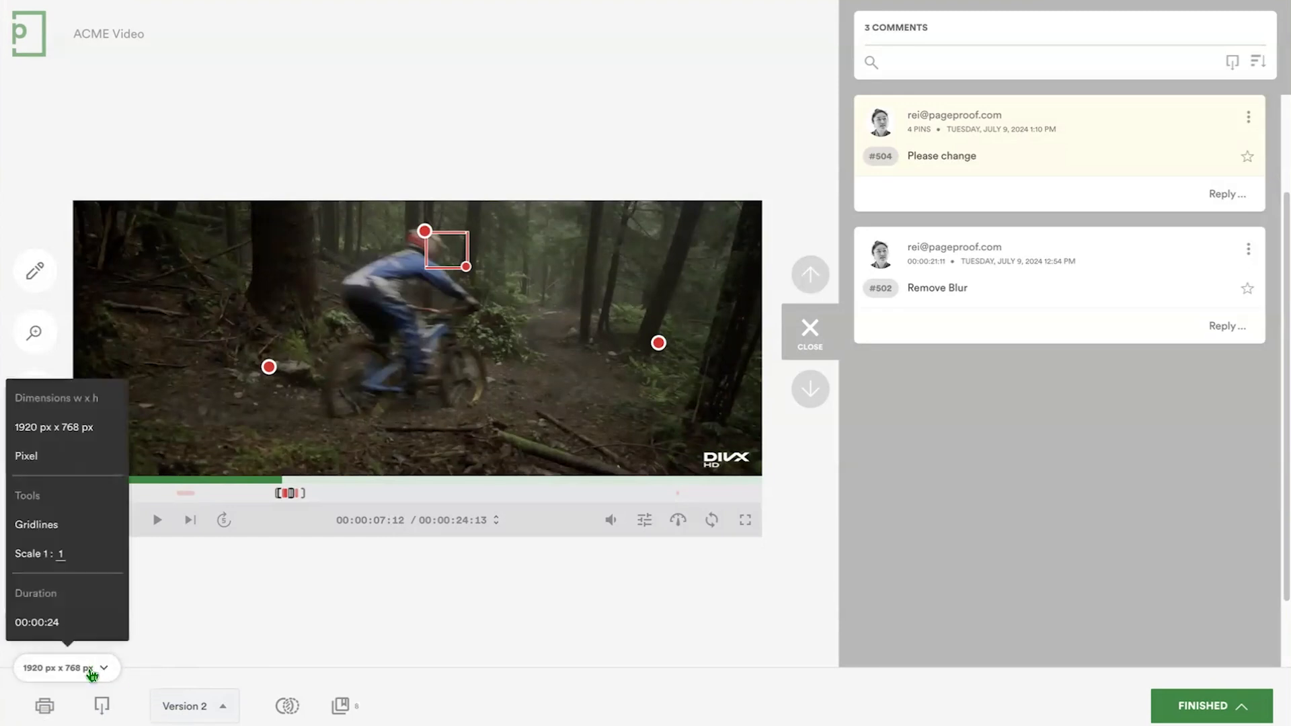
click(76, 528)
drag(81, 331, 269, 314)
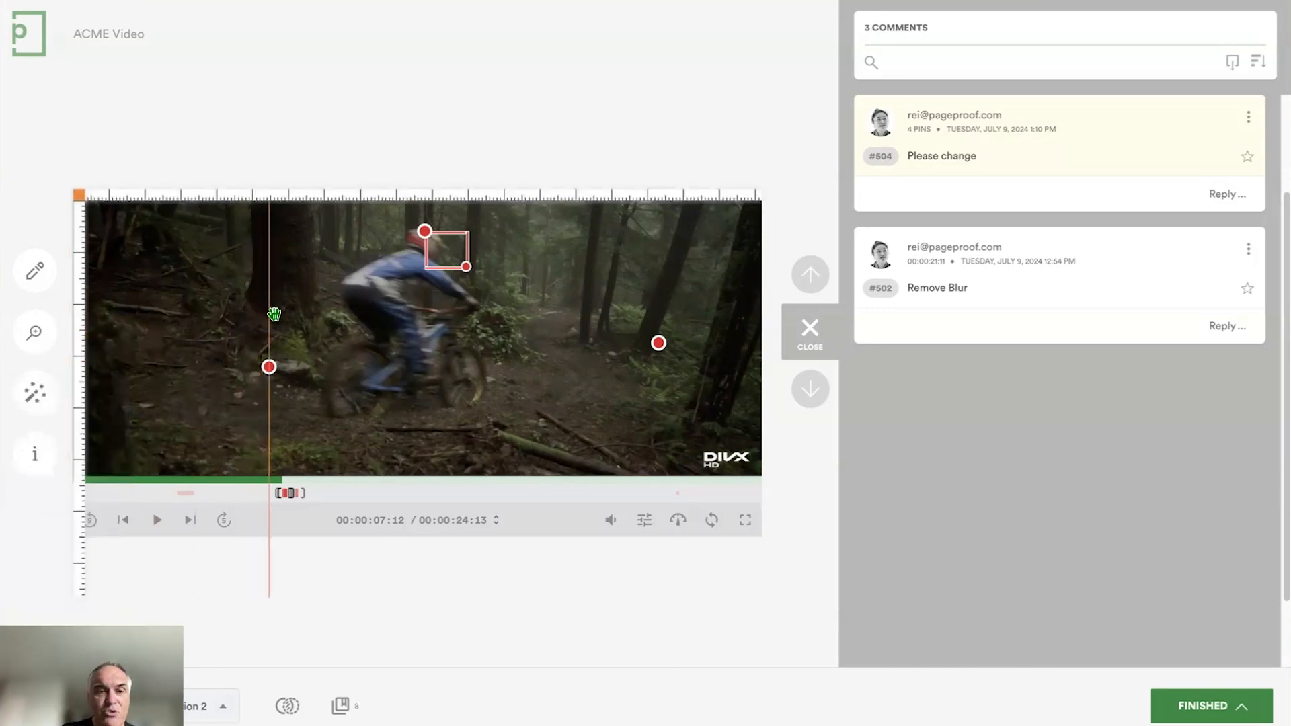
drag(283, 194, 268, 367)
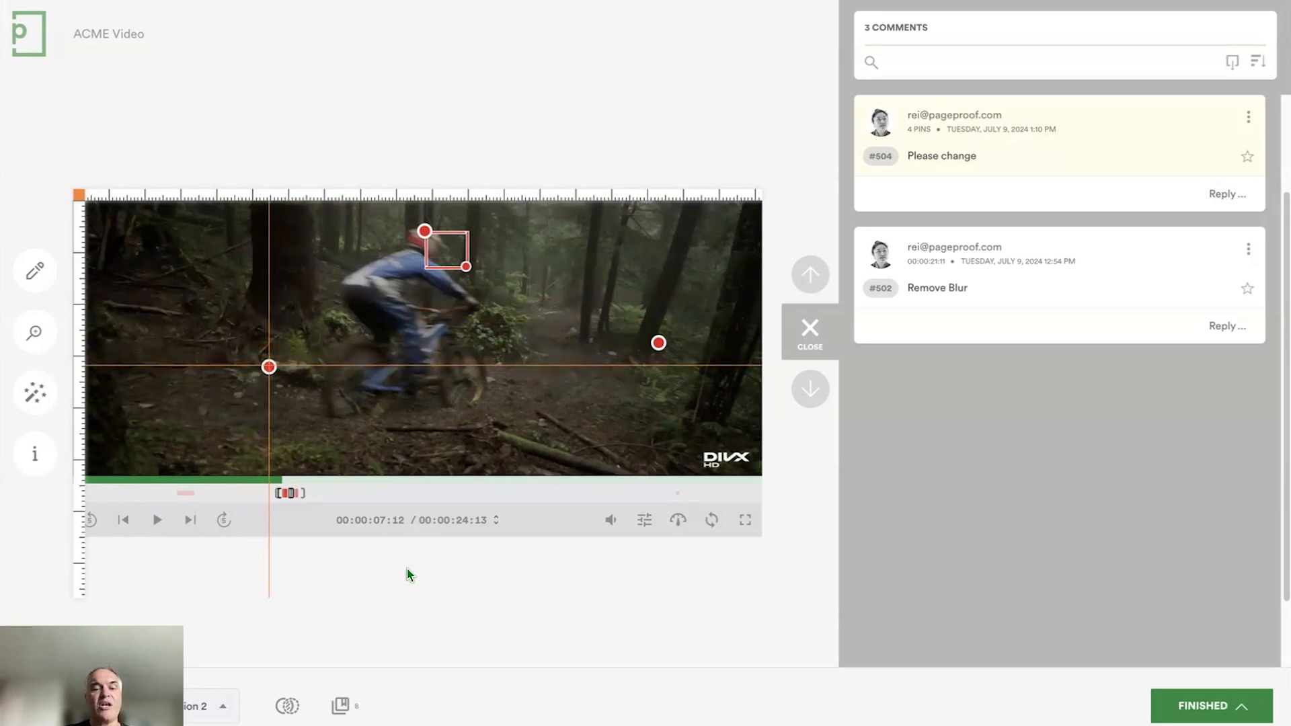
click(158, 526)
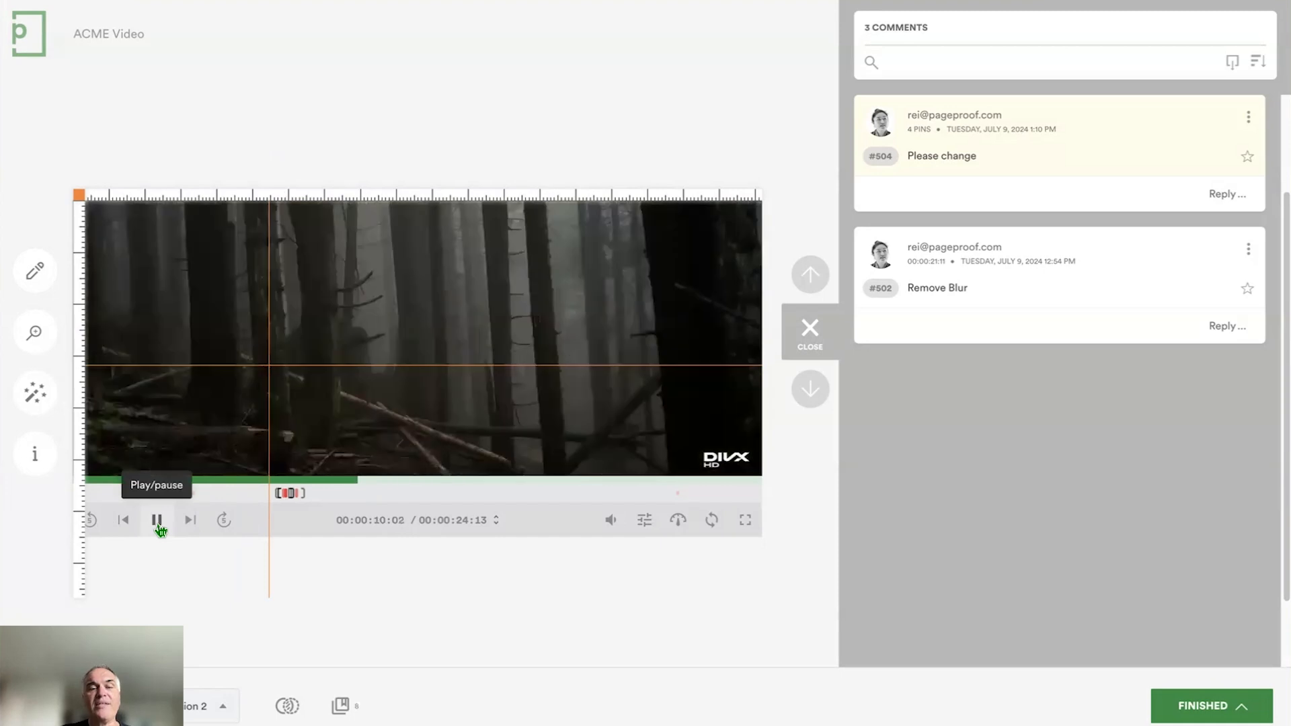
click(158, 526)
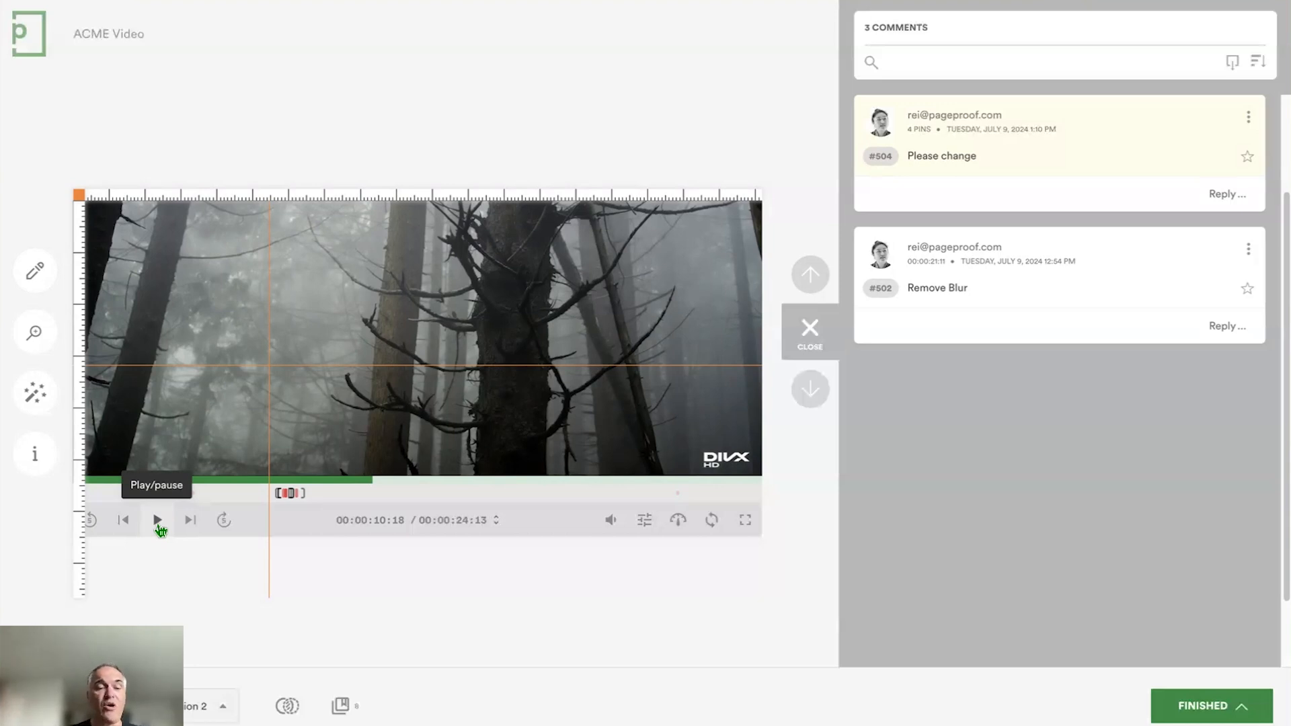
Turn off the gridlines and close the comments pane so the video fills the proofing view
click(68, 667)
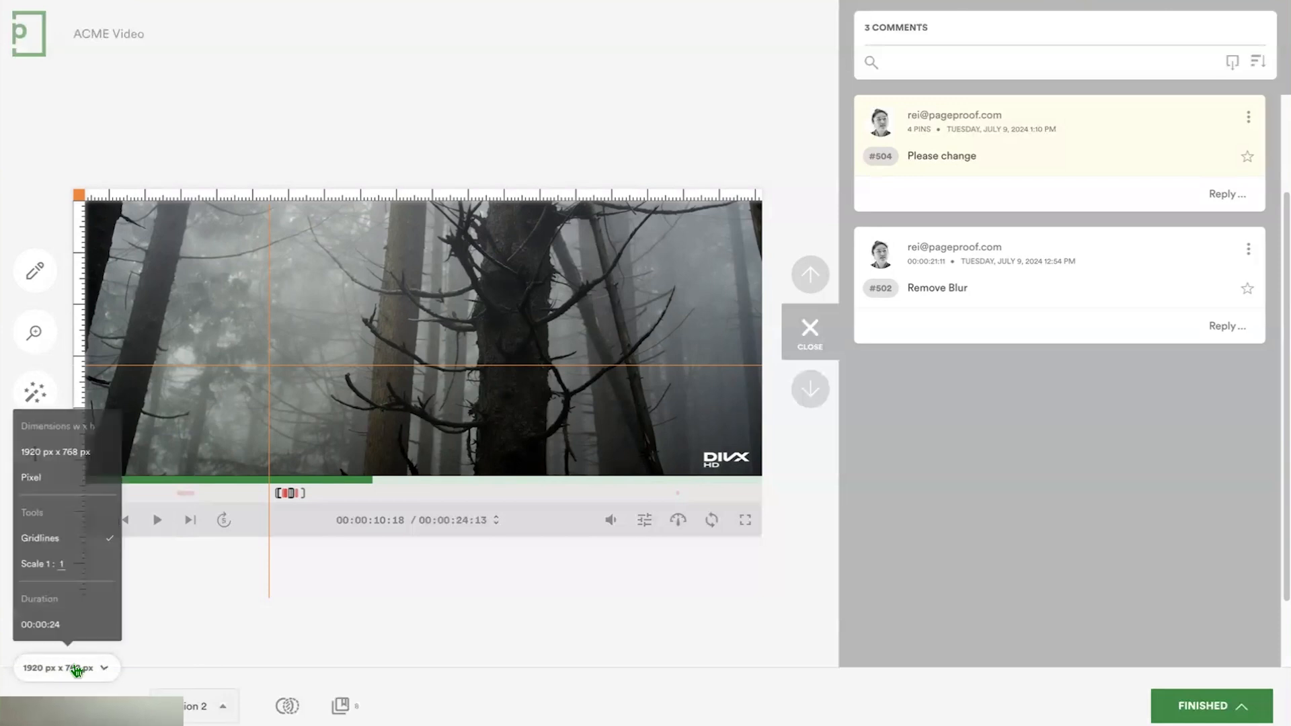
click(42, 531)
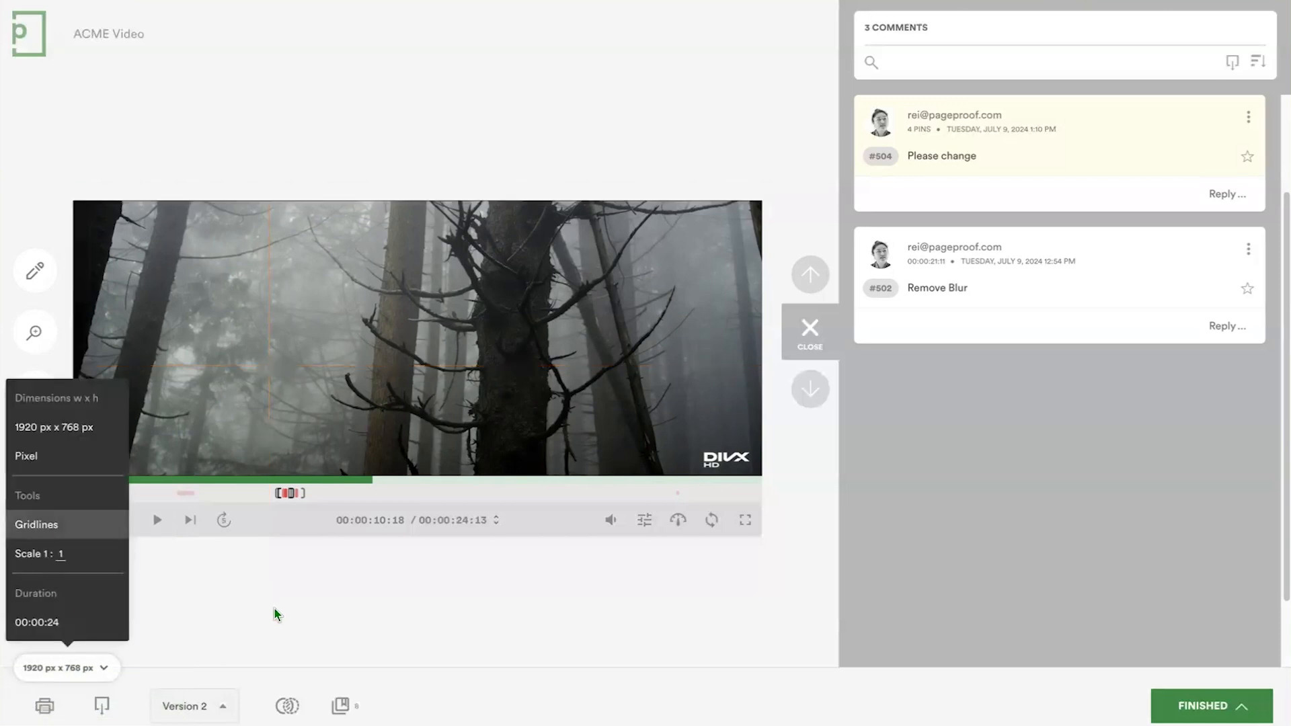
click(248, 599)
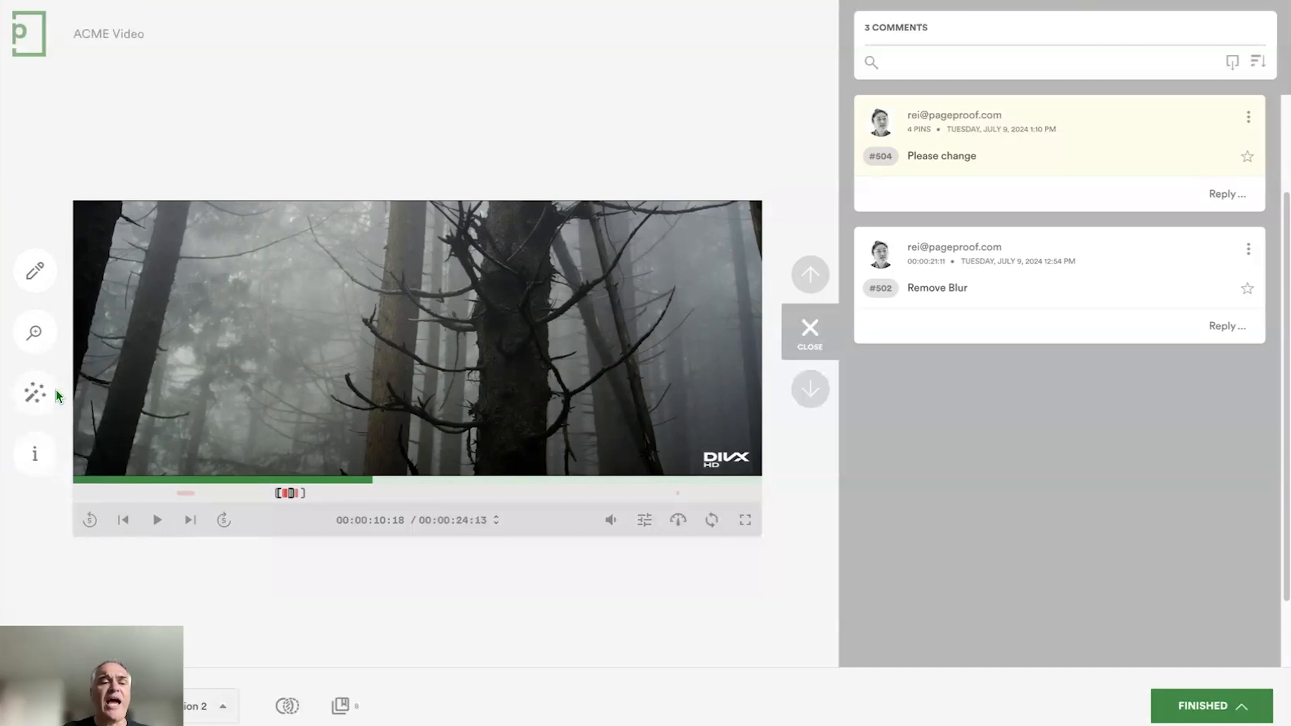
click(37, 402)
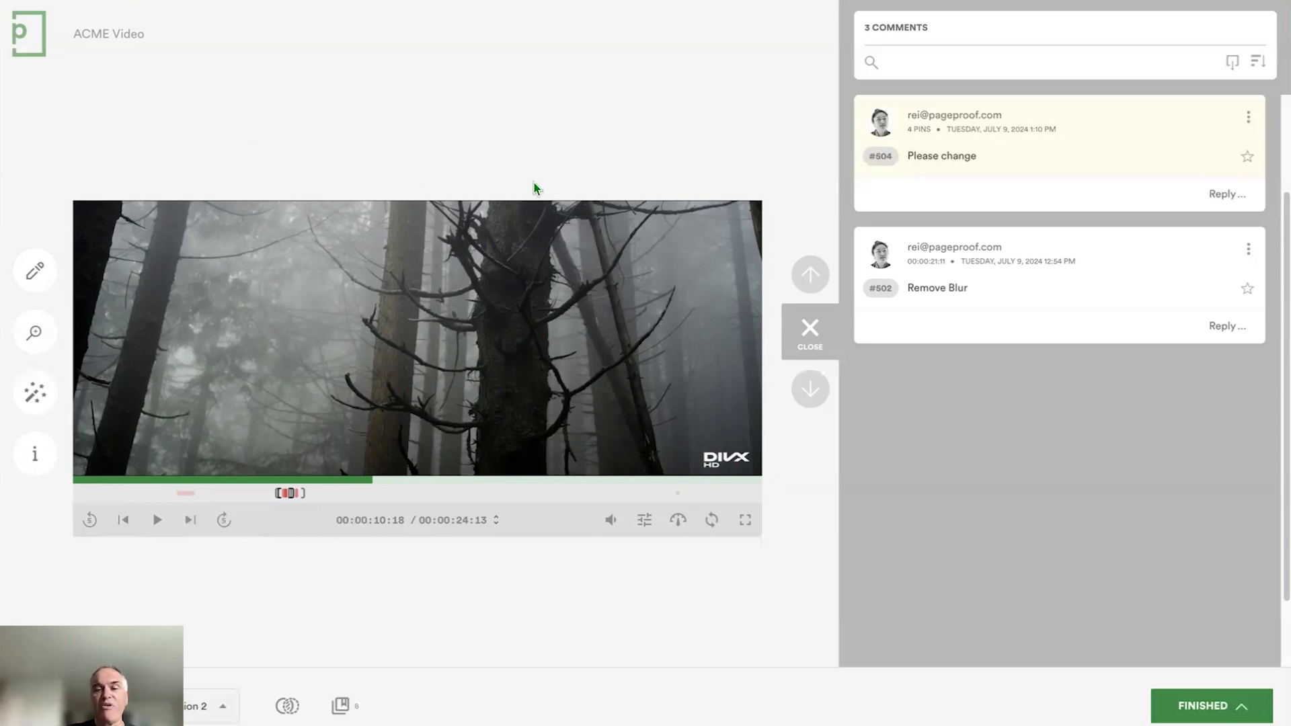
click(811, 331)
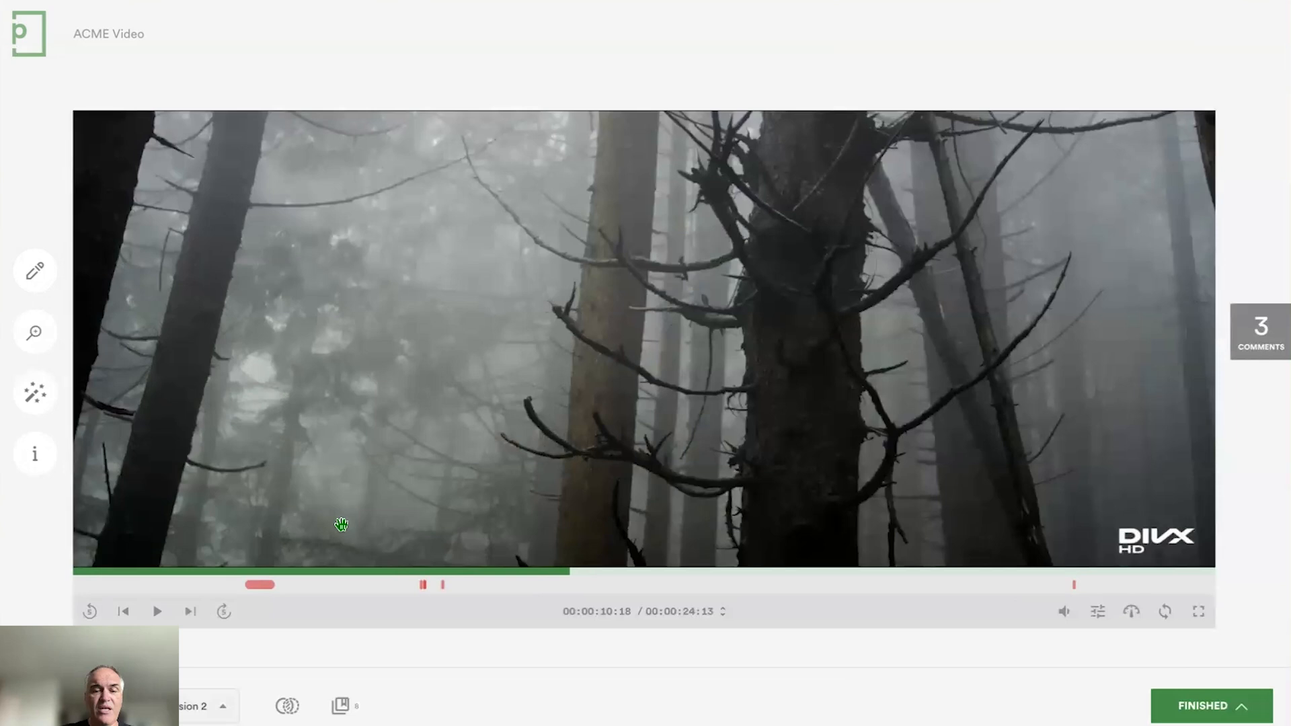
Compare Version 2 side by side with Version 1 and briefly play both linked videos in sync
click(222, 704)
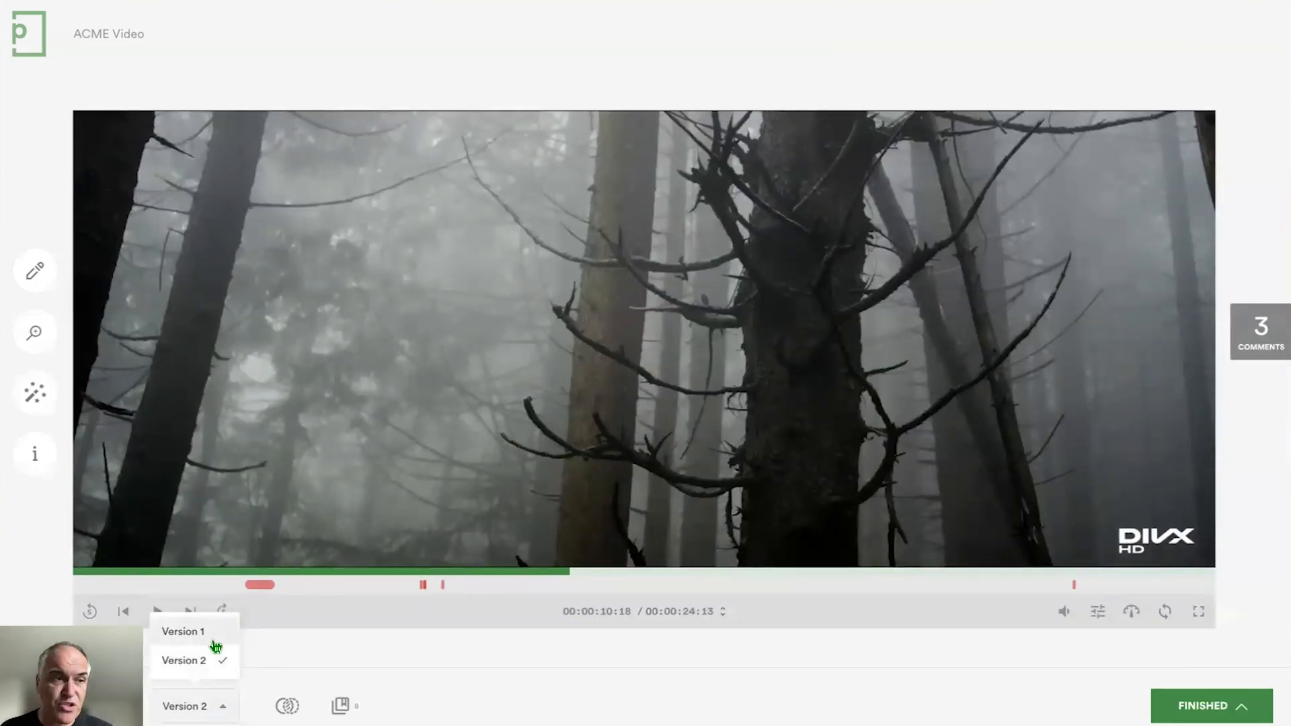
click(219, 716)
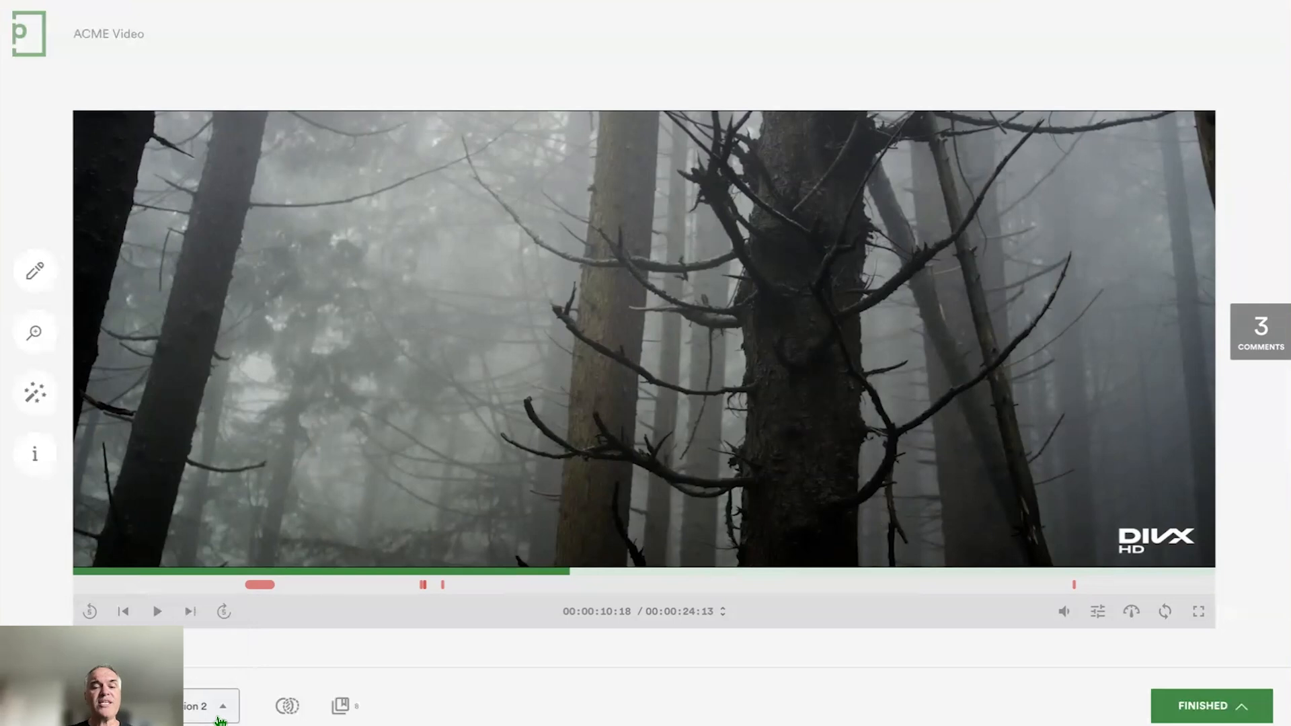
click(286, 706)
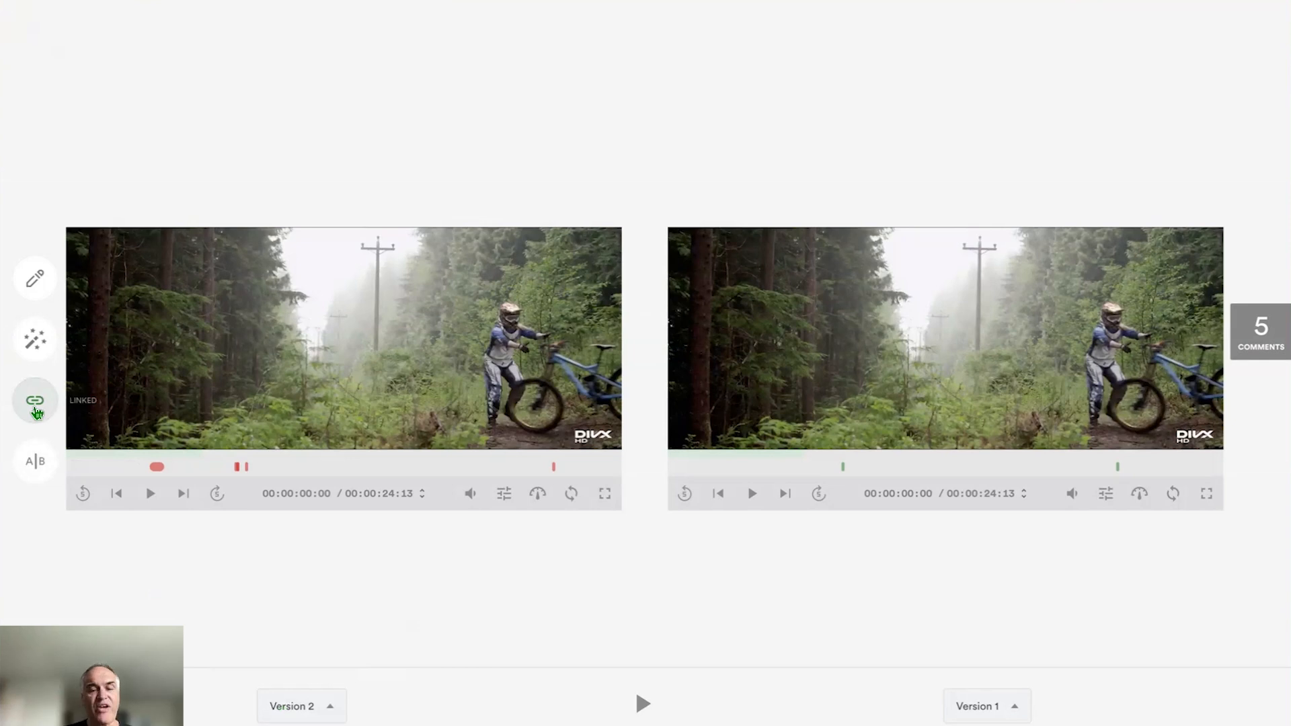
click(641, 707)
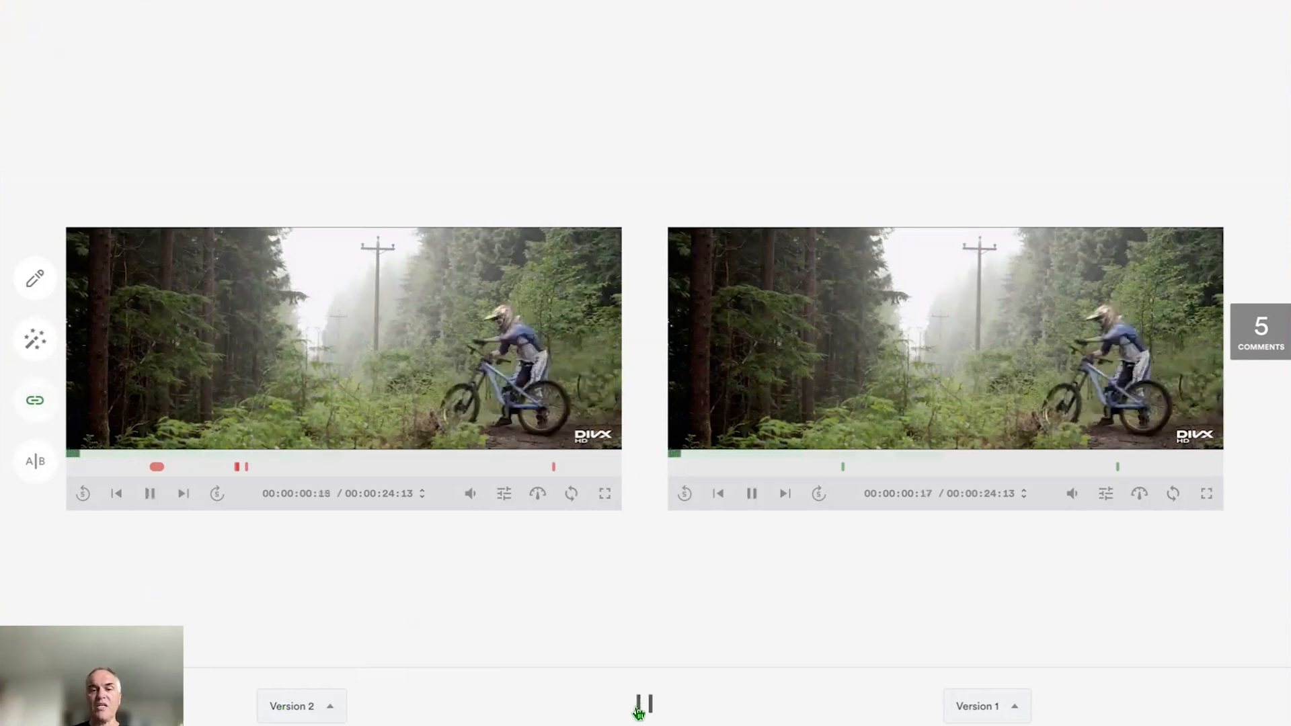
click(641, 707)
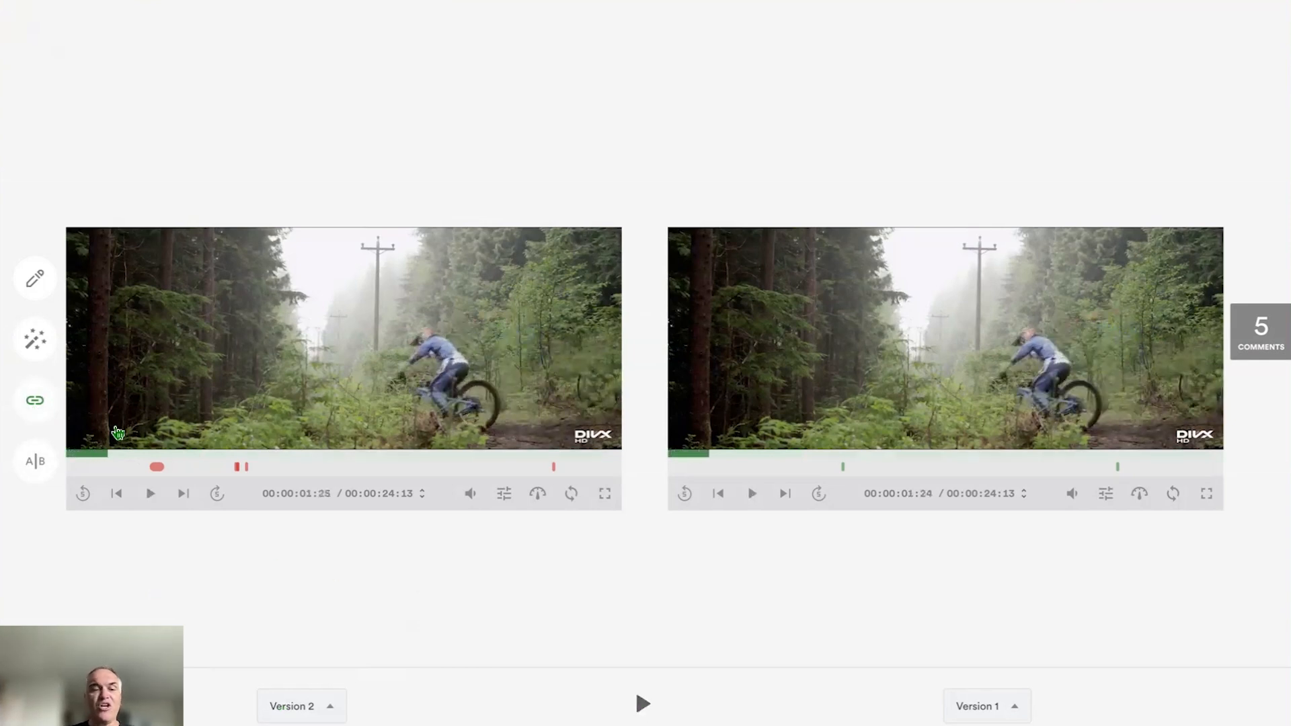
Unlink the compared versions, play Version 2 and Version 1 separately for a moment each, and link them again
click(31, 401)
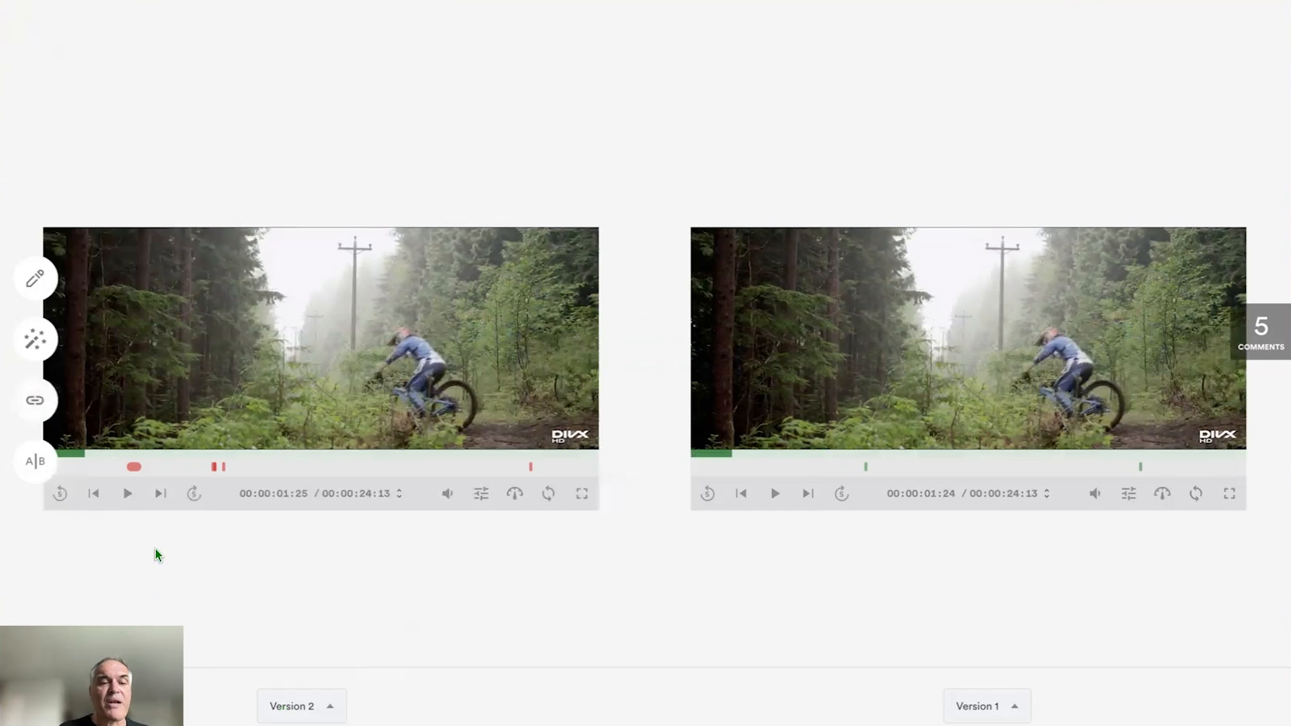
click(128, 494)
click(127, 495)
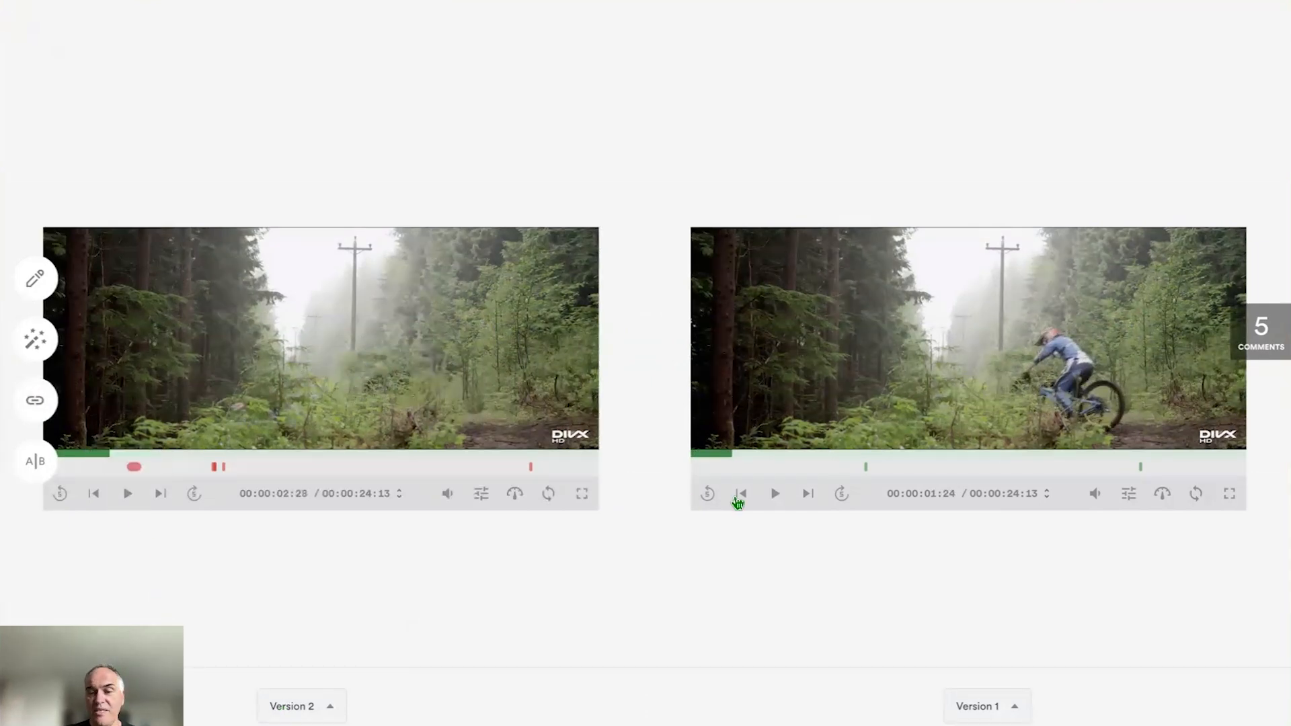
click(774, 494)
click(775, 494)
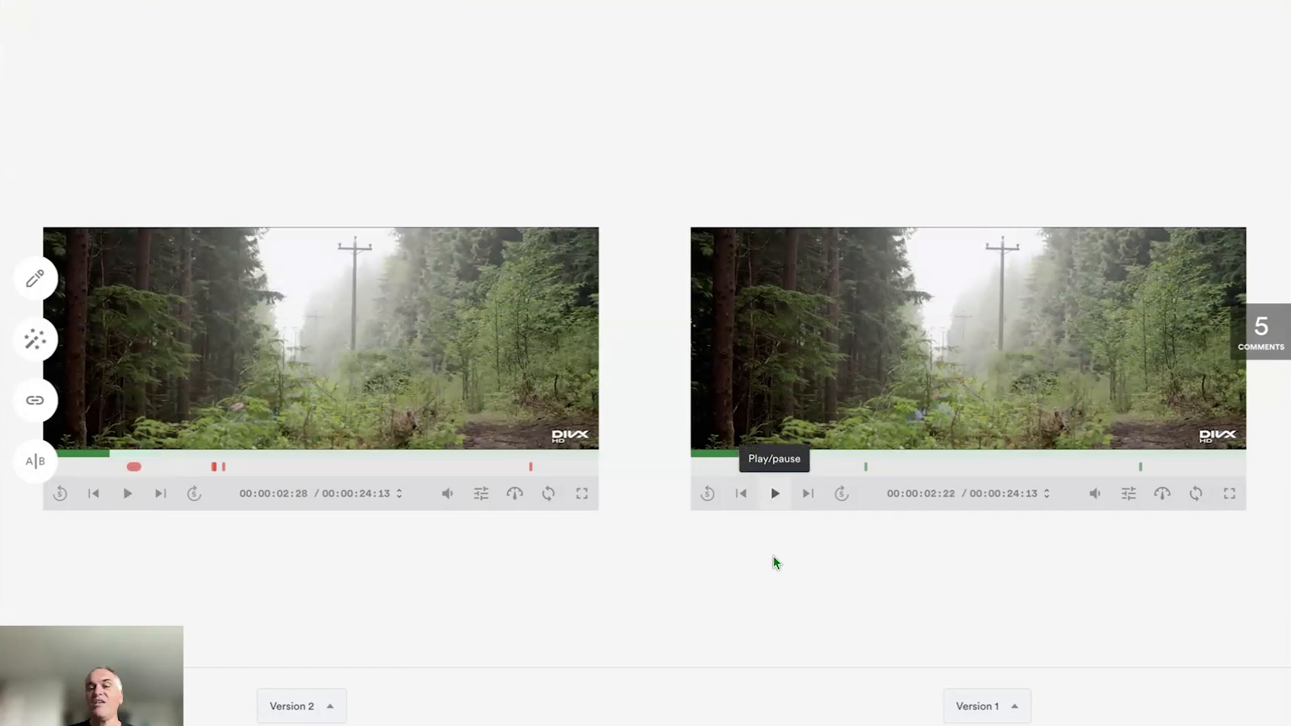
click(35, 402)
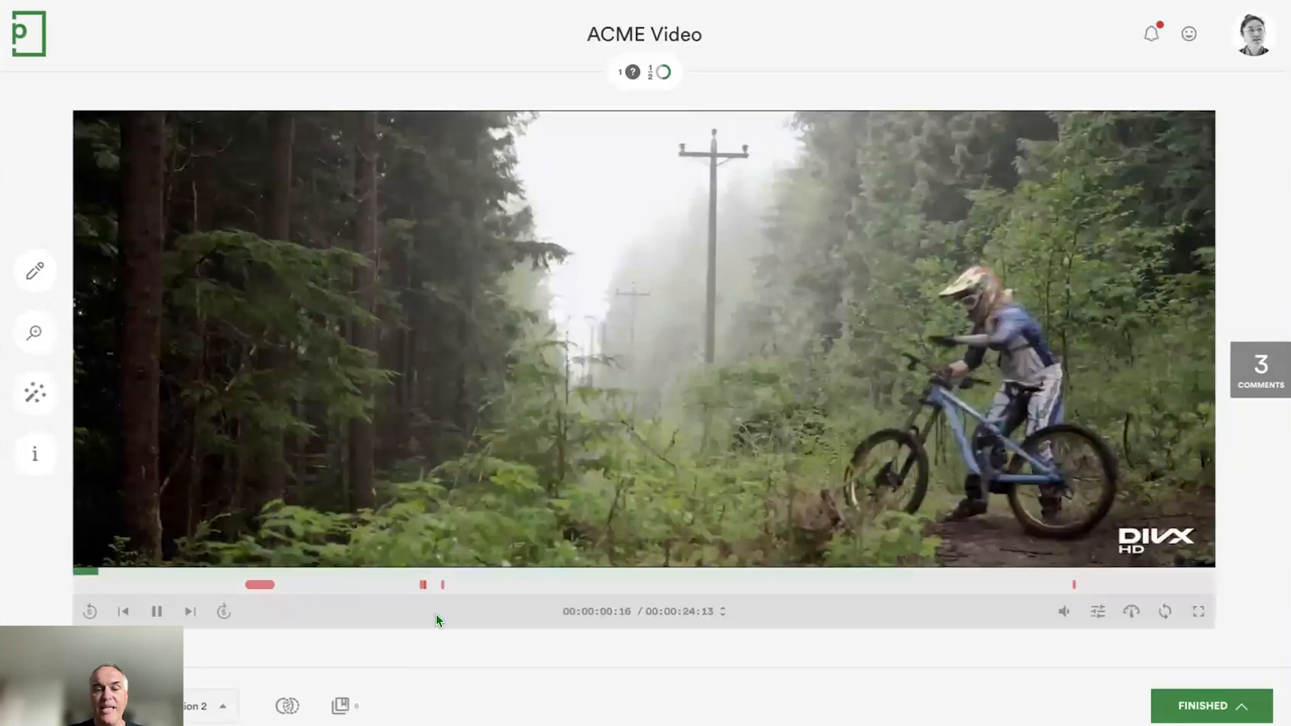
Pause the proof, switch to Premiere Pro, and refresh the PageProof panel to load the new comments on ACME Video
click(157, 613)
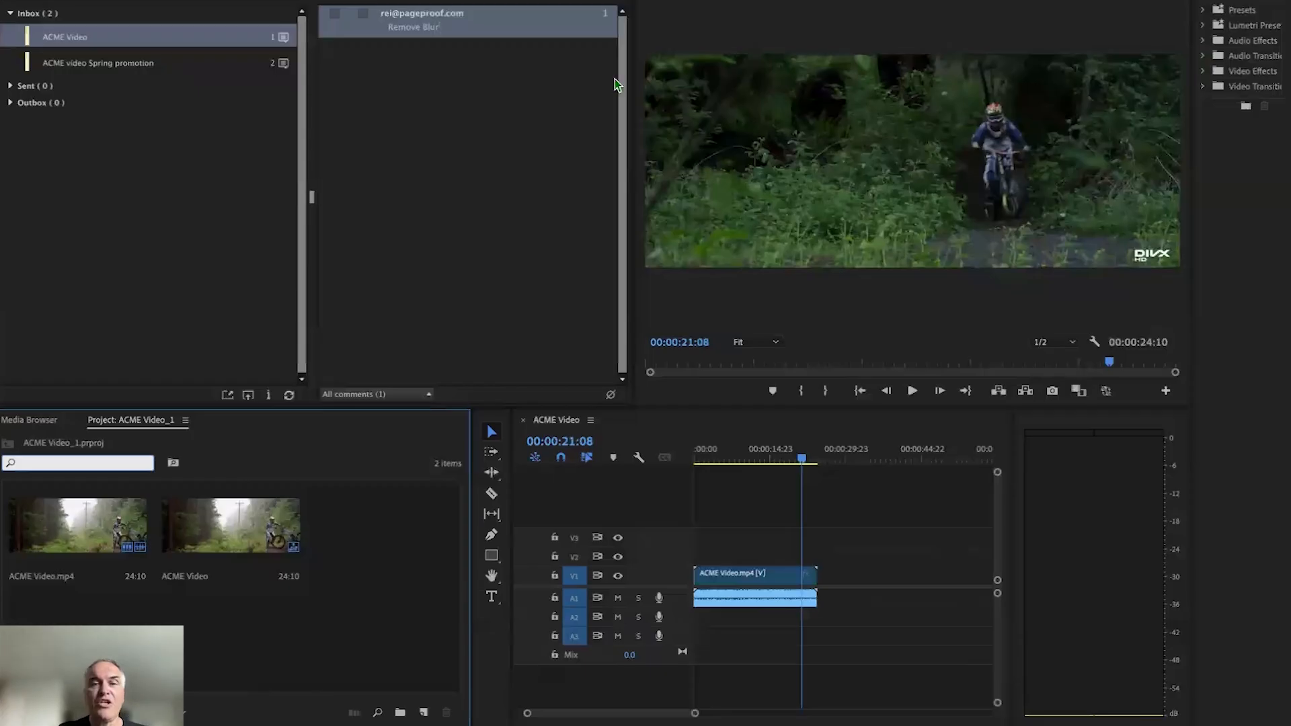
drag(302, 0, 357, 0)
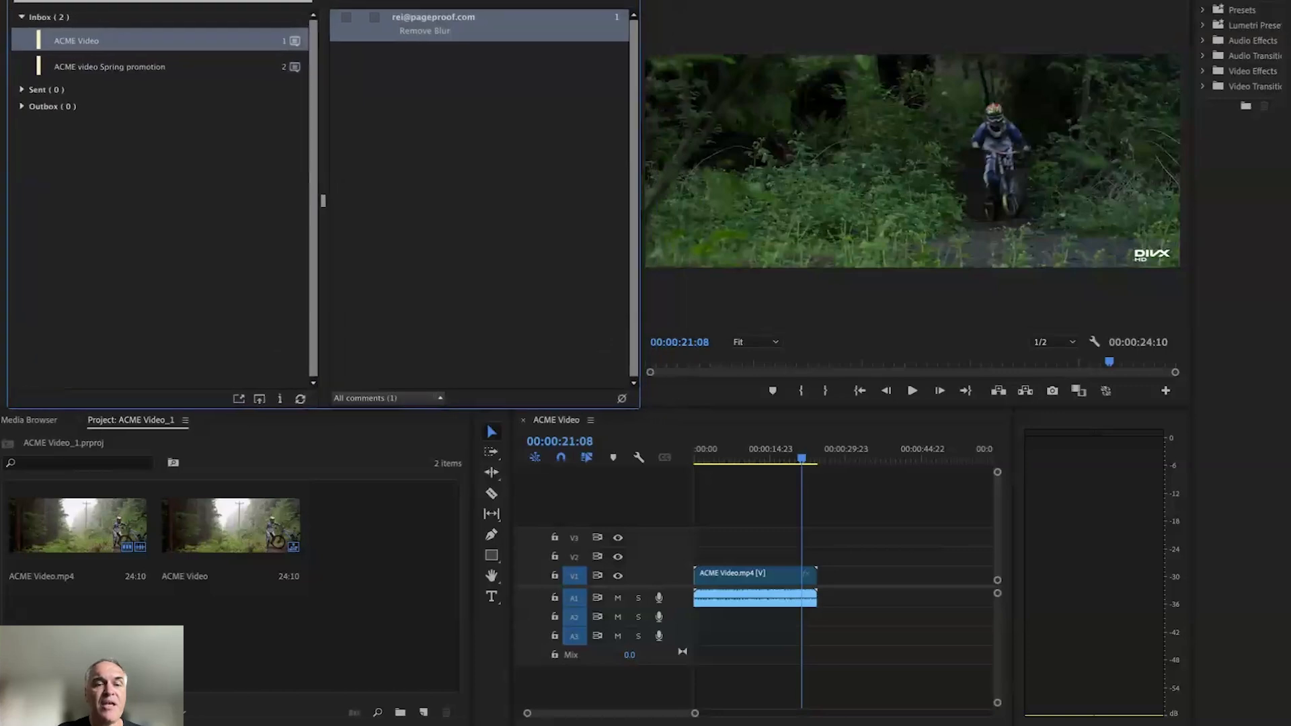
click(299, 398)
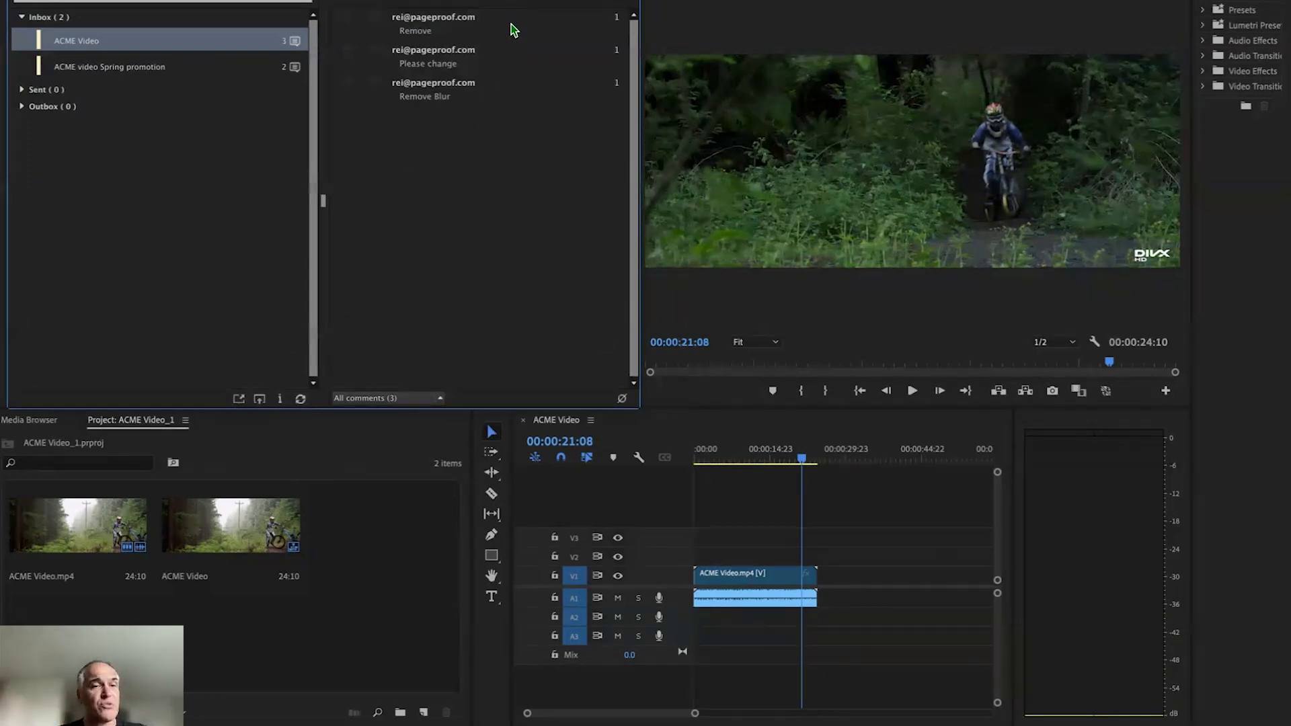
Go through the "Remove", "Please change" and "Remove Blur" comments, moving the Premiere Pro playhead to each comment's frame
click(471, 31)
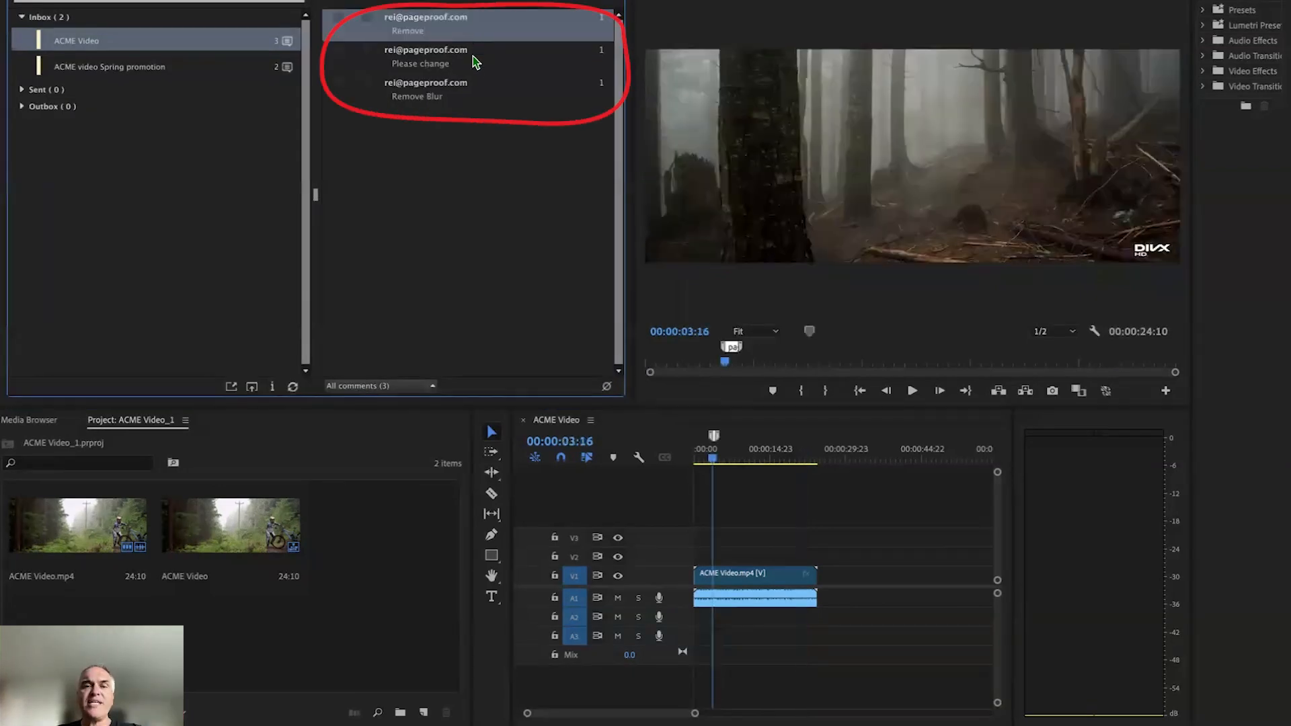
click(474, 61)
click(474, 101)
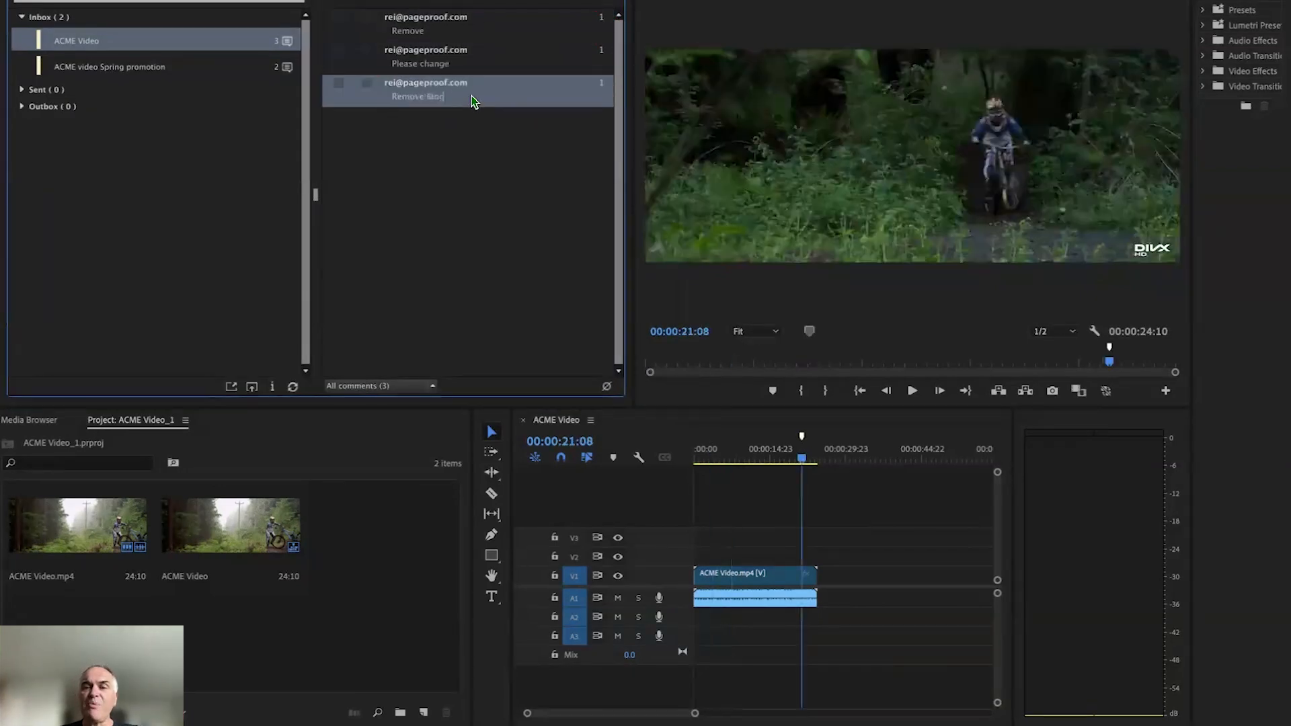
click(472, 64)
click(490, 31)
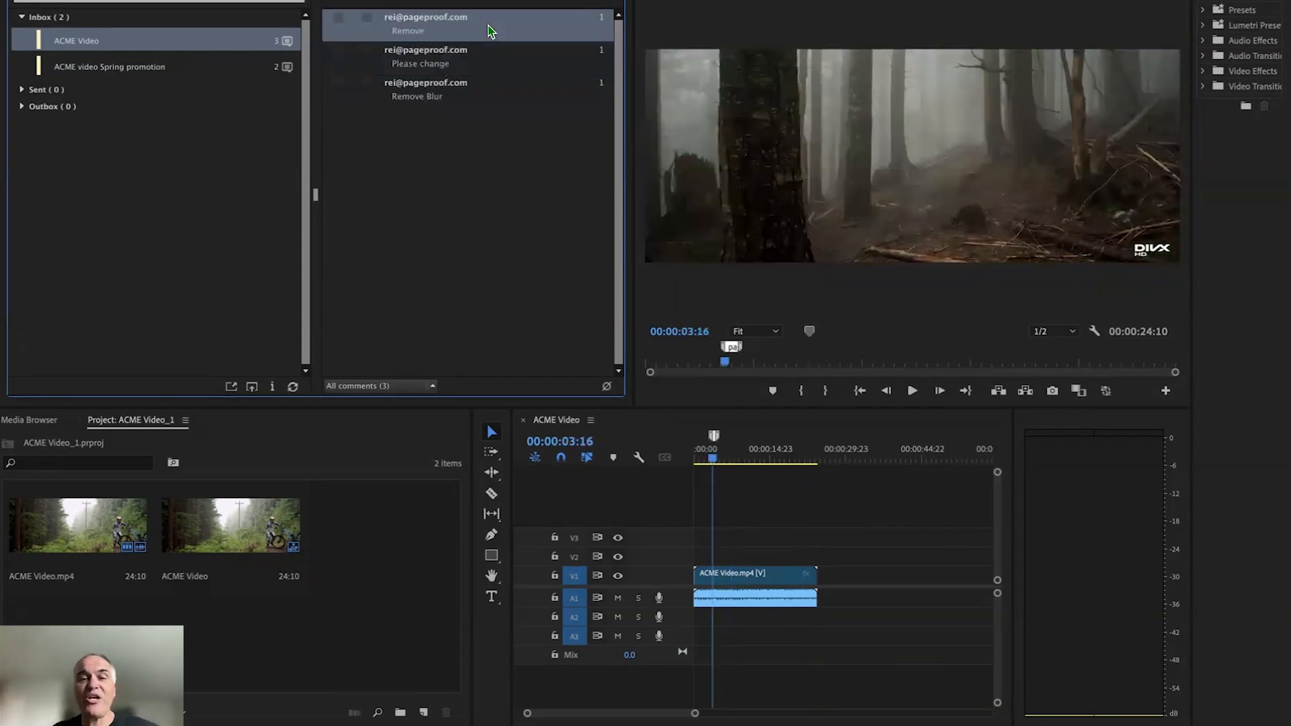
click(482, 62)
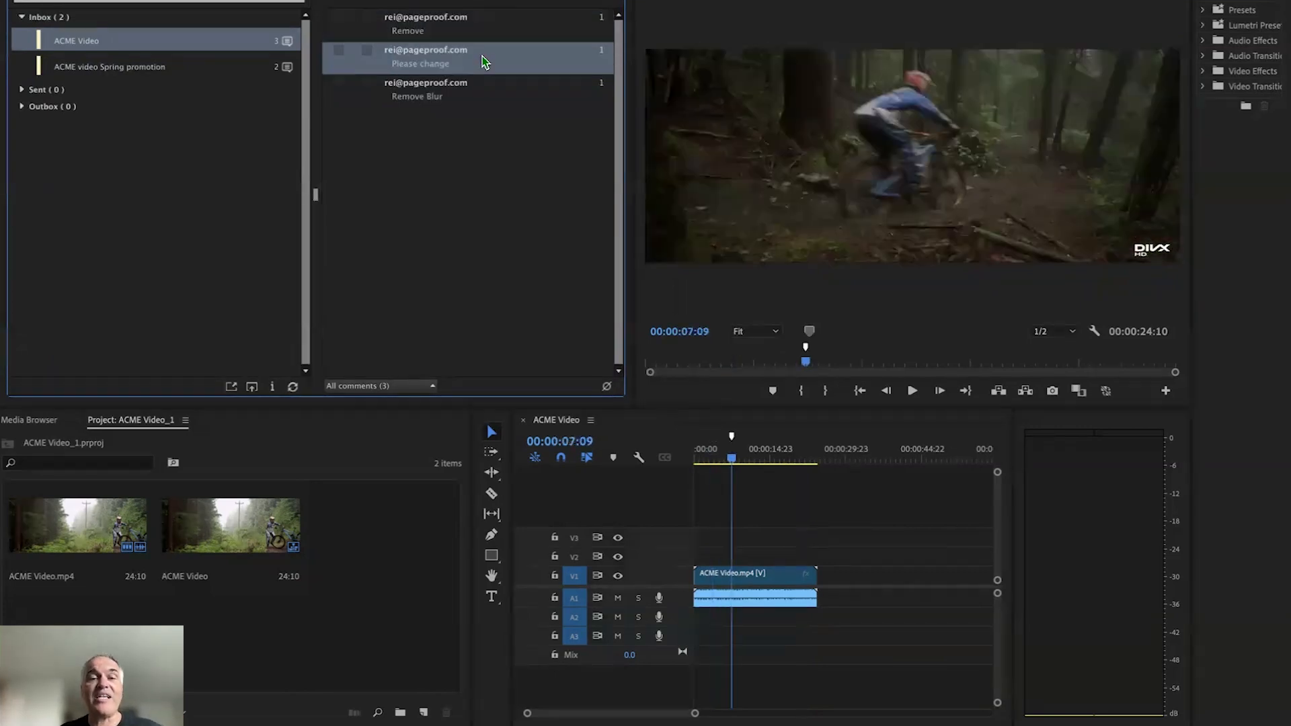
click(484, 94)
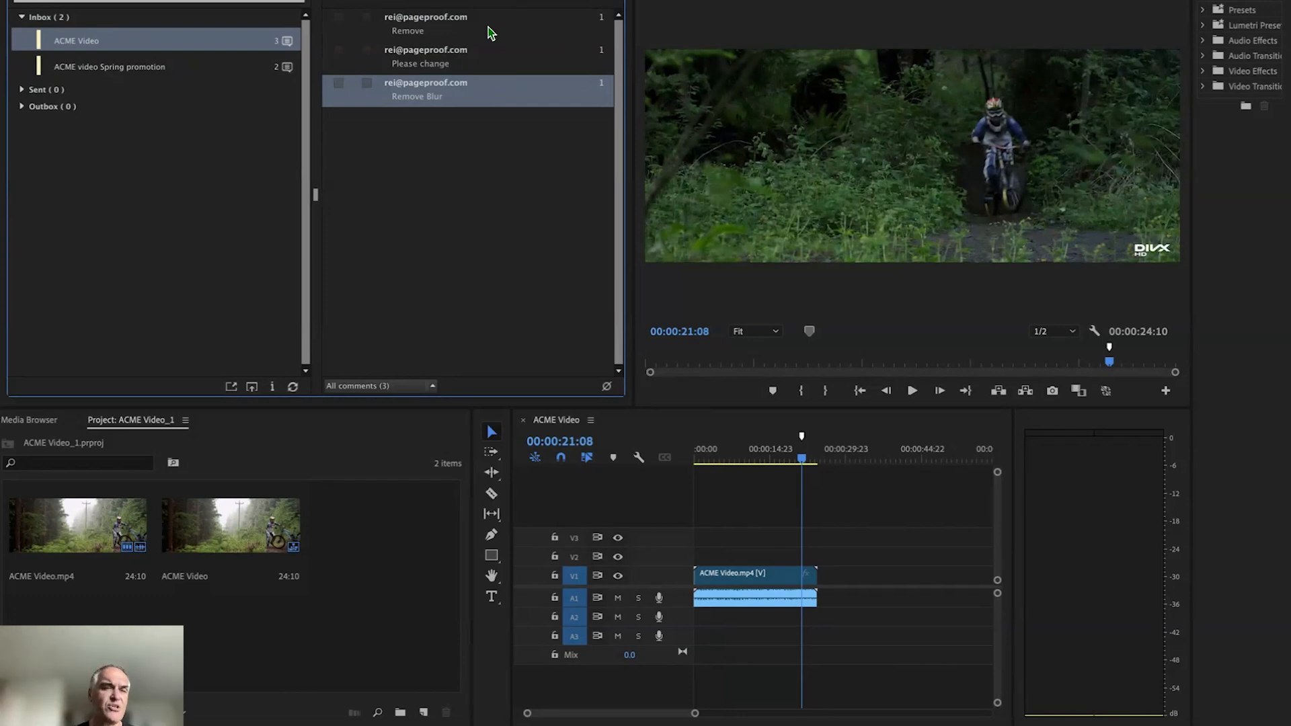
click(447, 29)
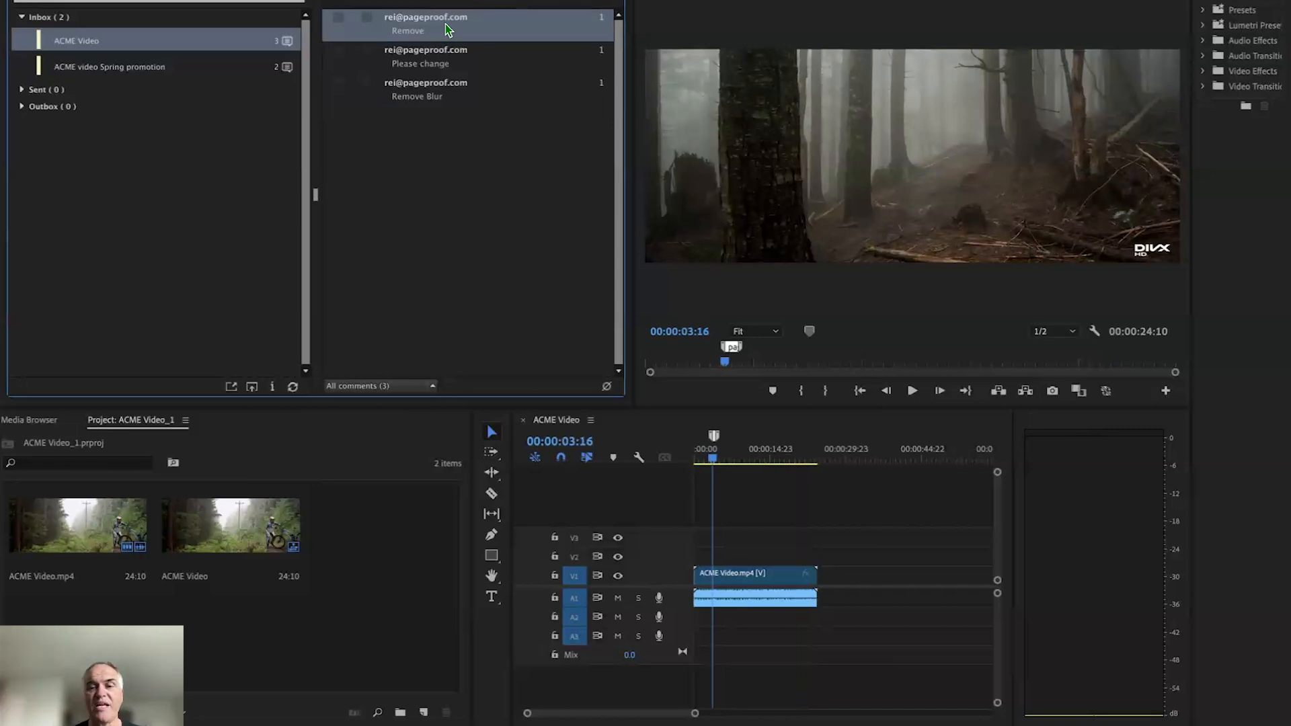
click(437, 60)
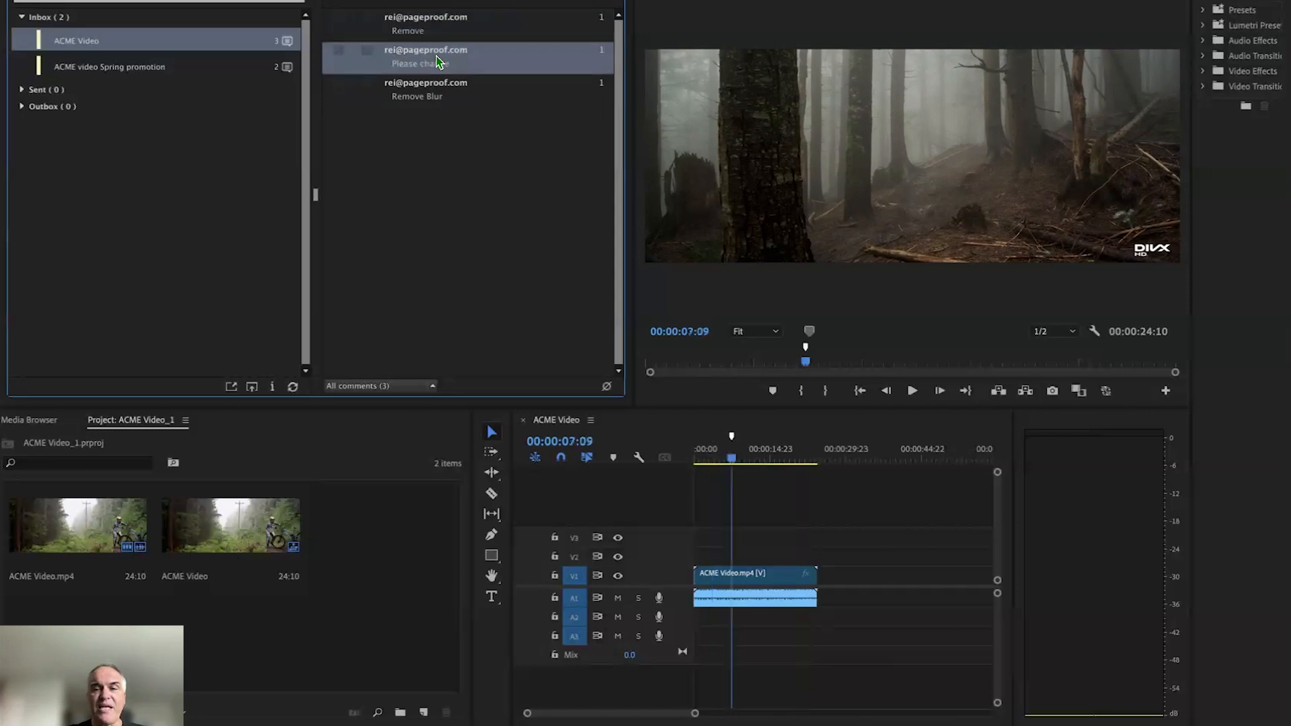
mouse_move(807, 364)
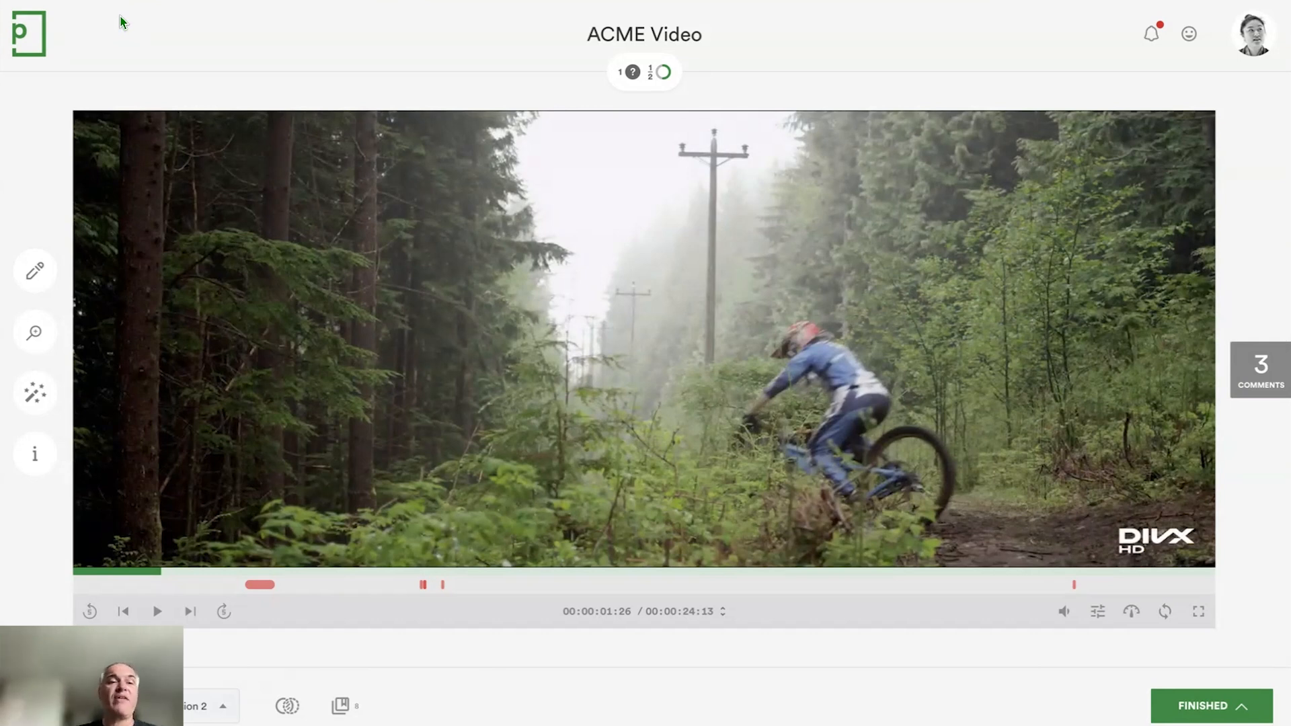
Switch back to PageProof, return to the dashboard, and view the file source options for creating a new proof
click(28, 36)
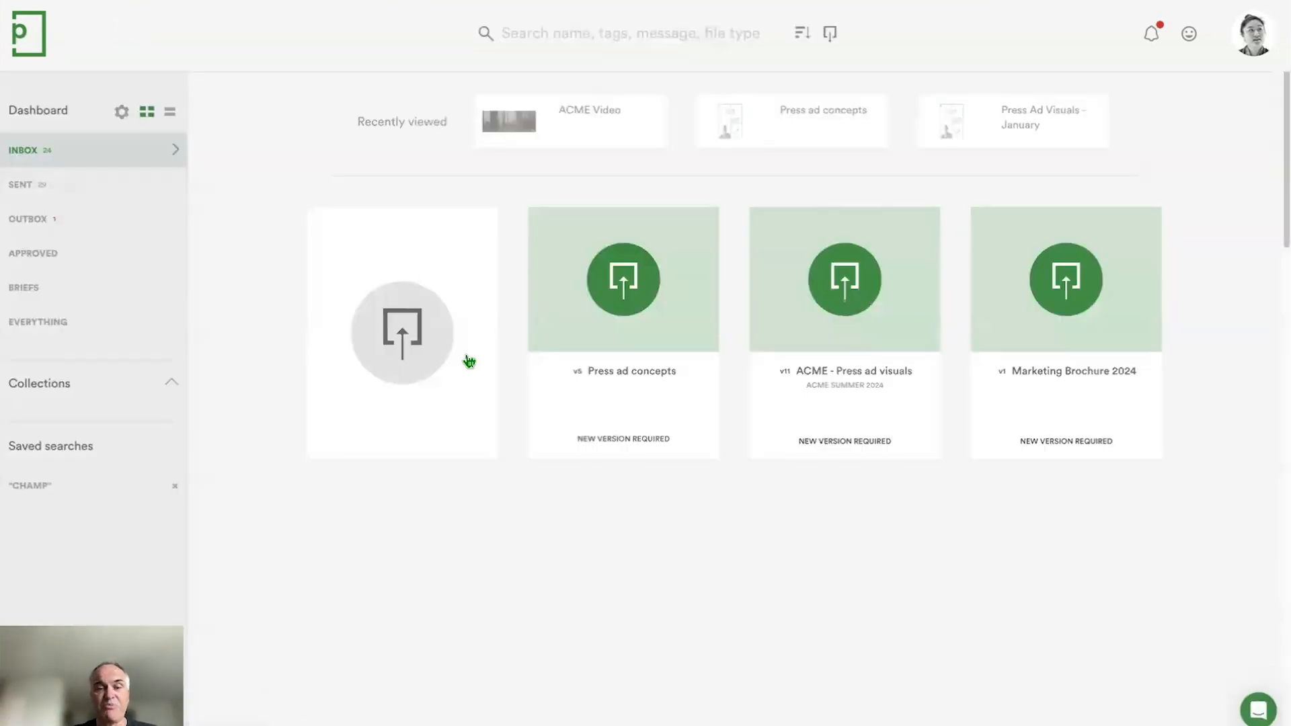
click(408, 334)
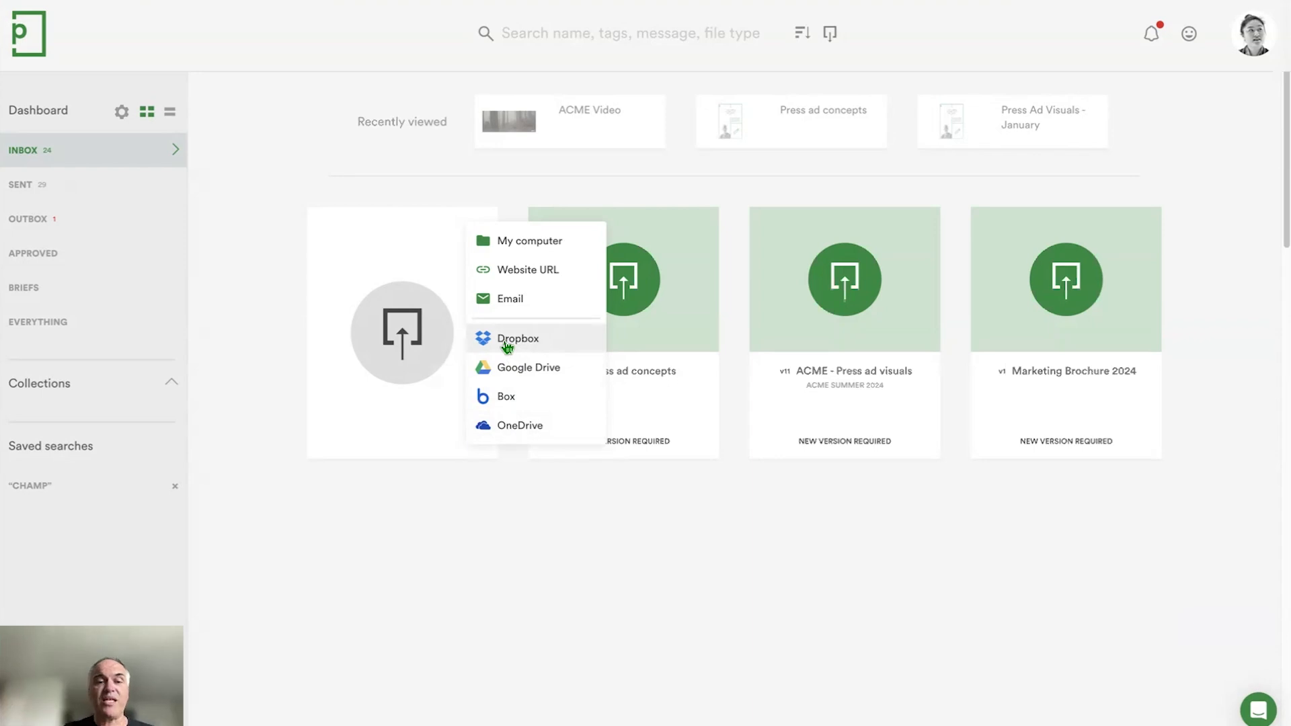
click(256, 209)
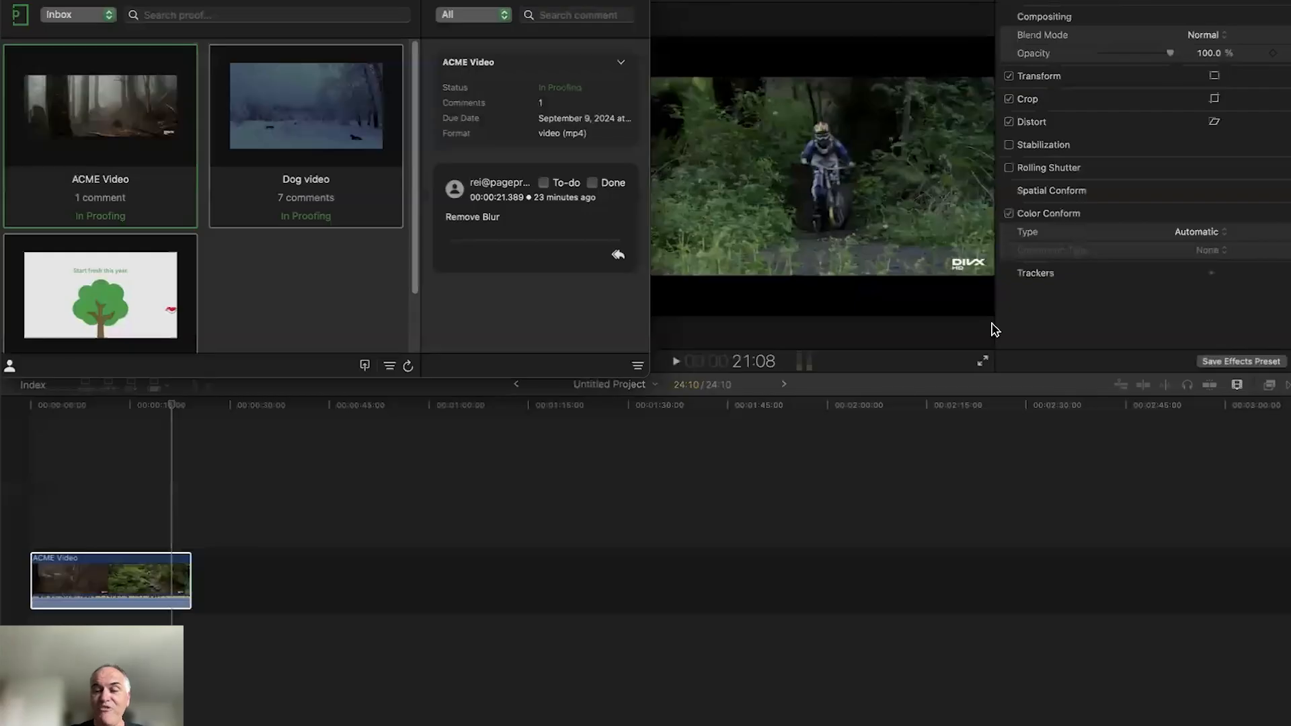
Switch to Final Cut Pro, refresh the PageProof inbox, and load ACME Video's comments to read through them
click(992, 327)
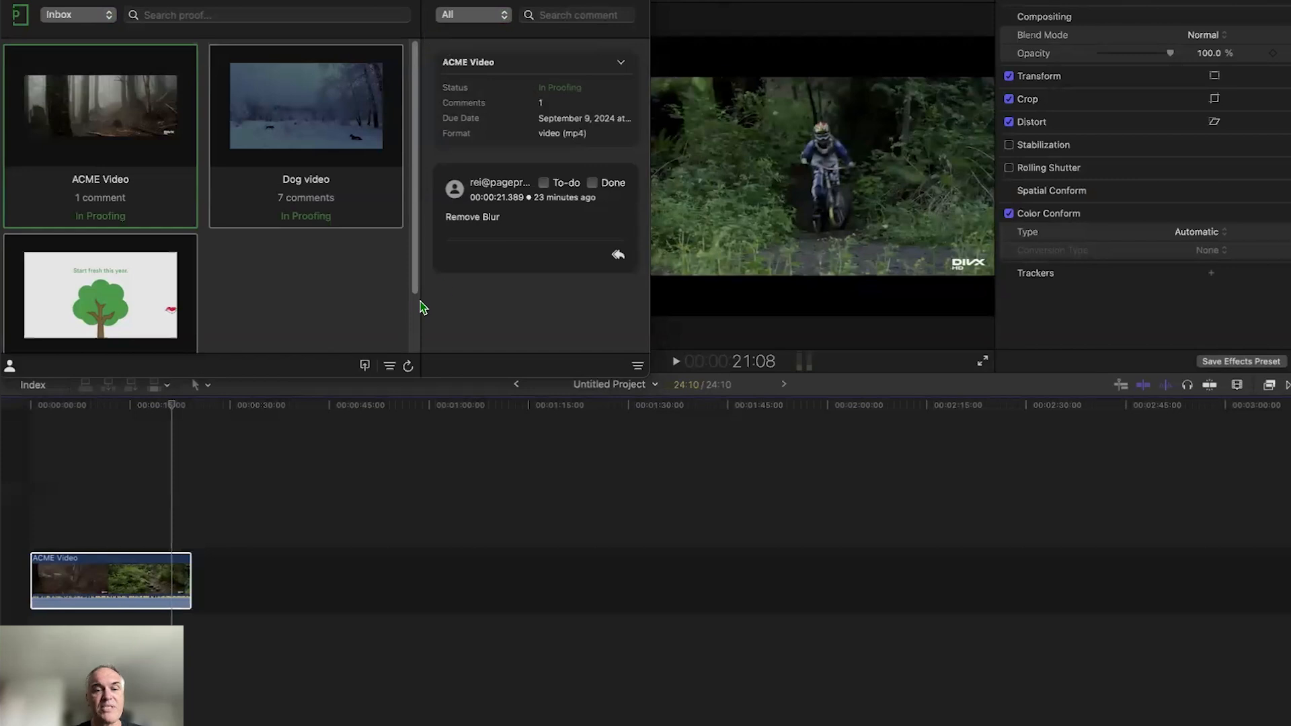
click(407, 365)
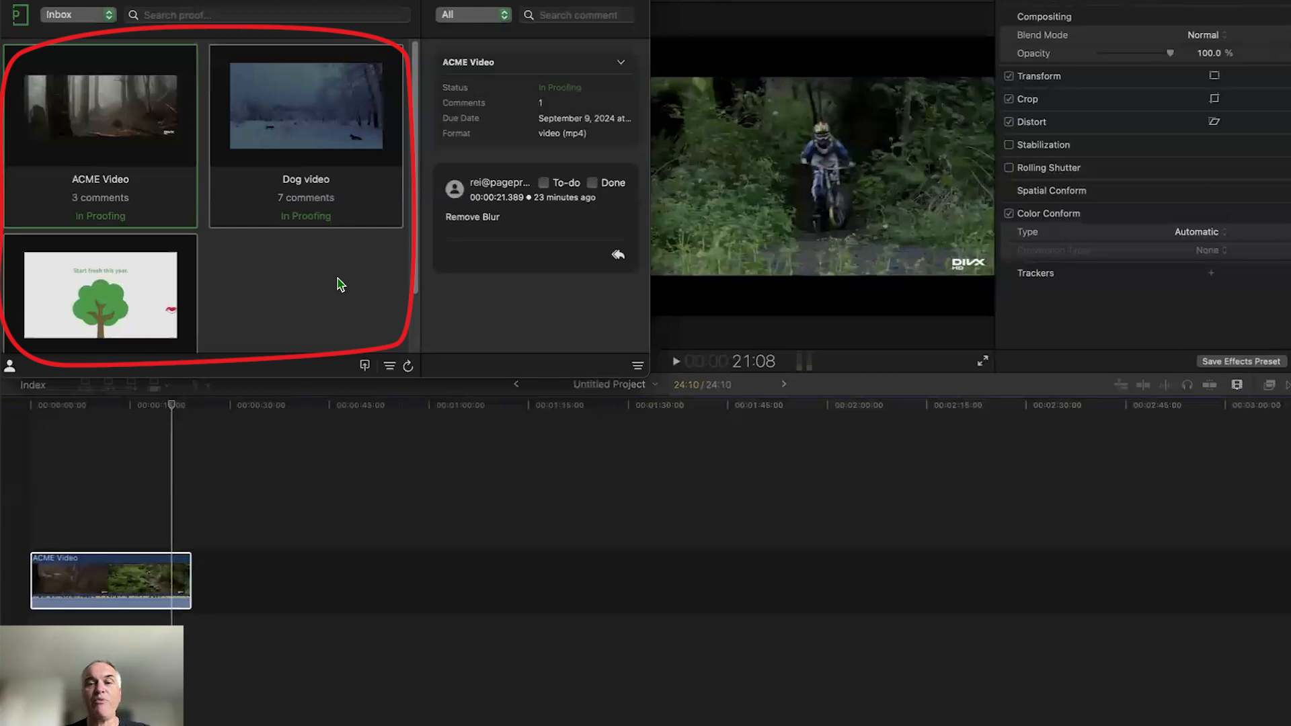
mouse_move(82, 91)
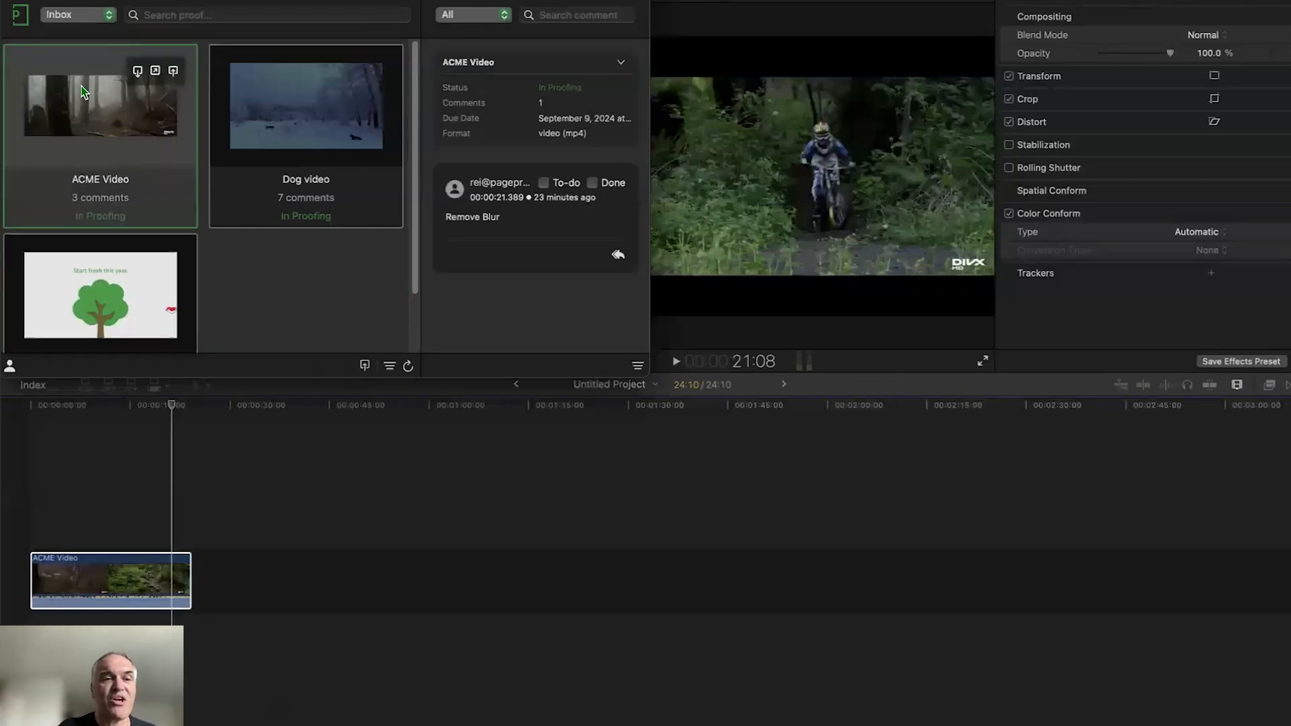
click(44, 85)
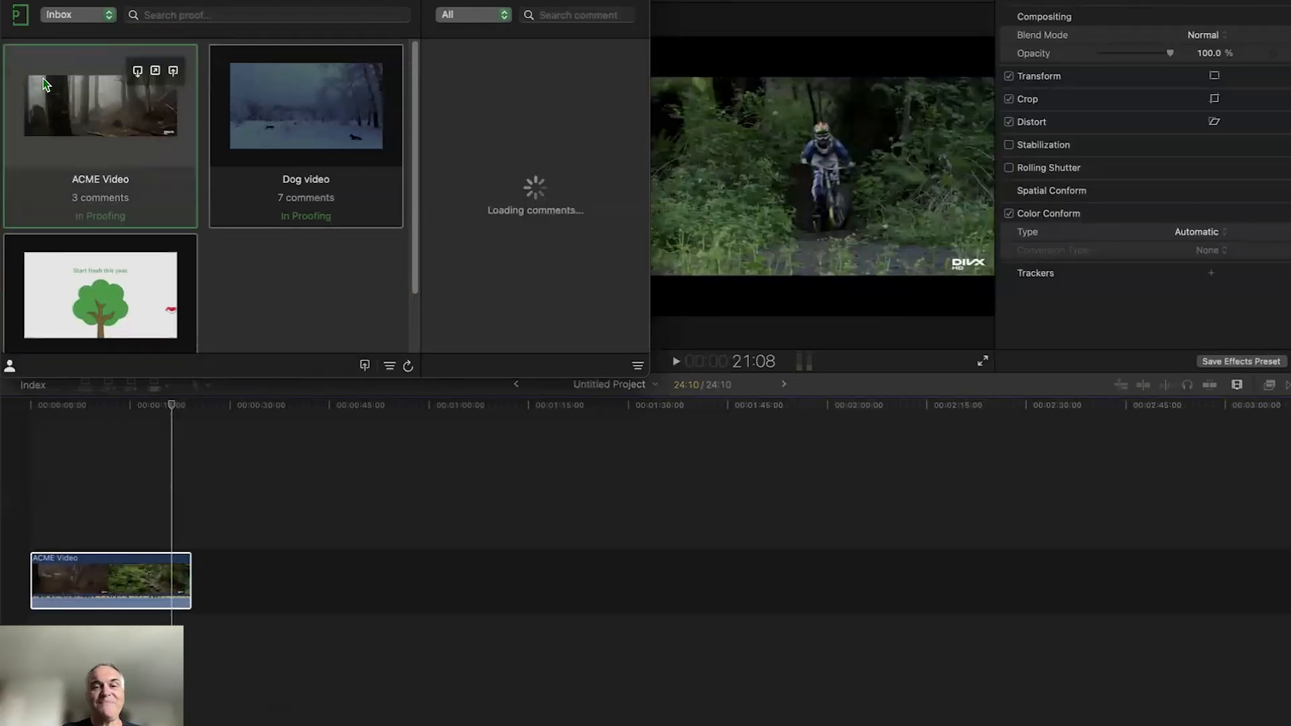
scroll(557, 210, down, 5)
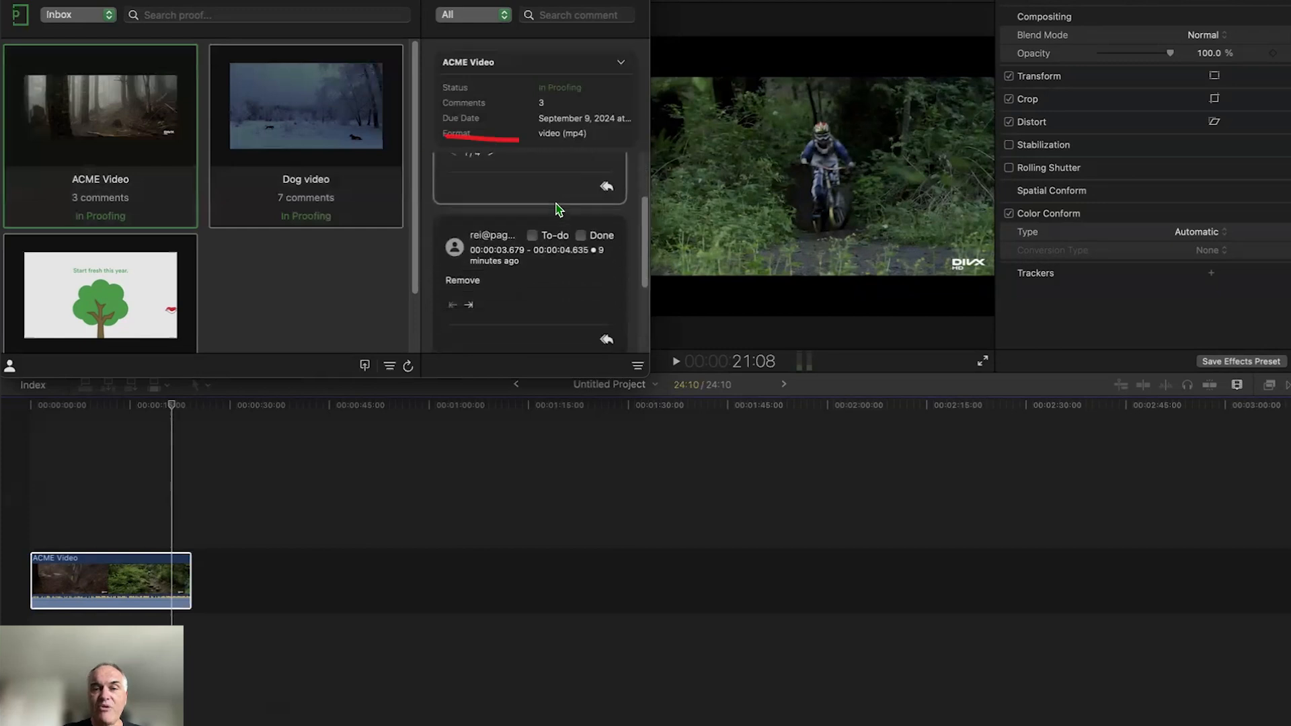
scroll(557, 208, up, 3)
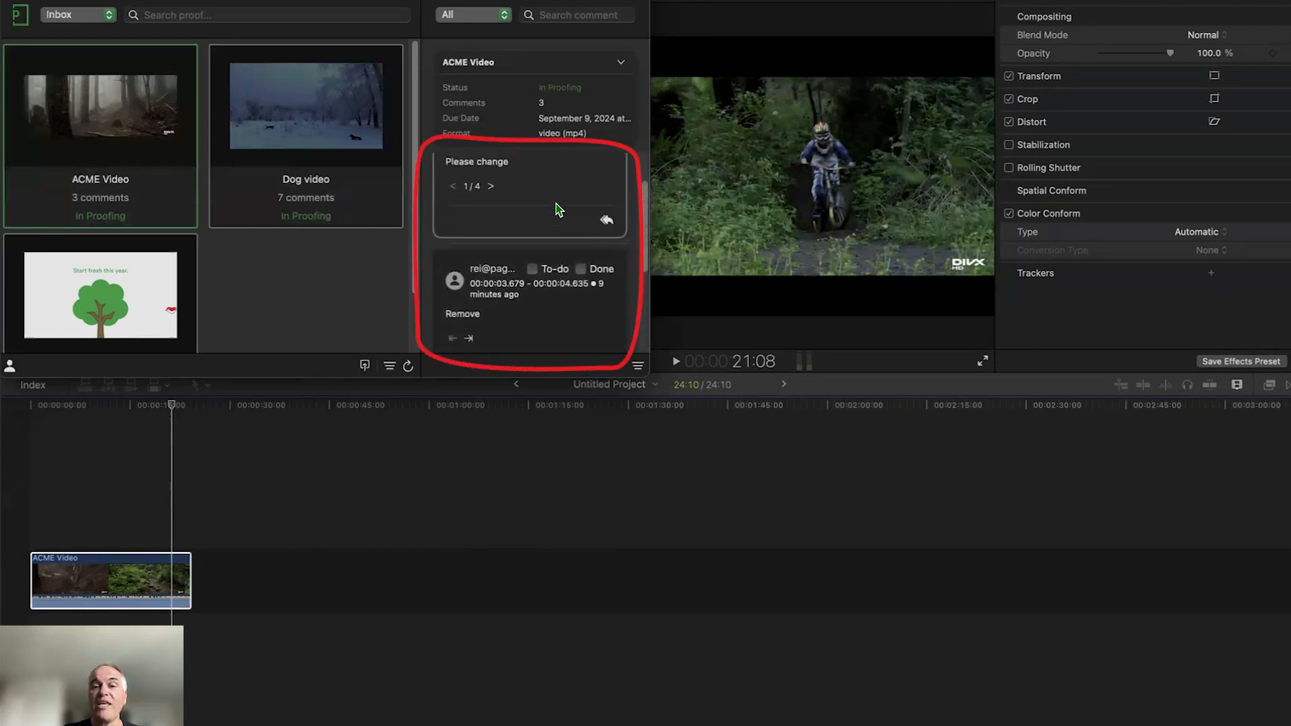
scroll(557, 209, down, 2)
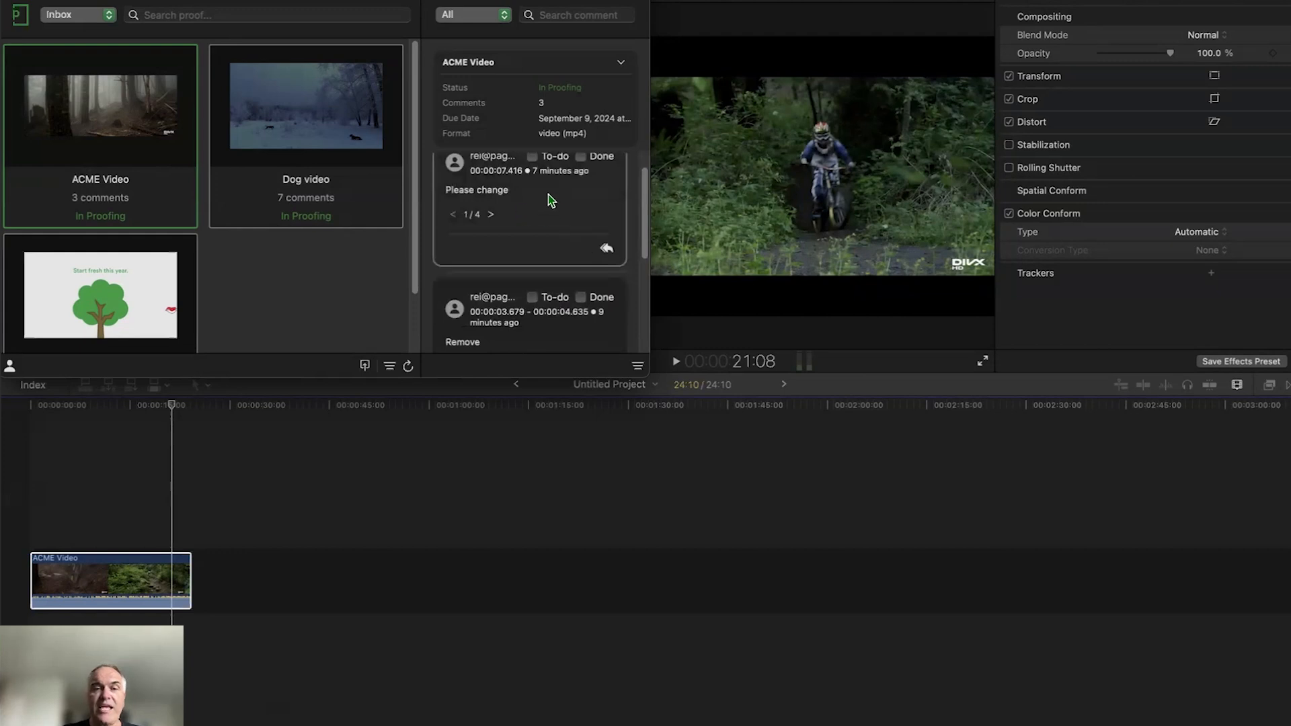
Go to the "Please change" comment and then the "Remove" comment, moving the Final Cut Pro playhead to each comment's frame
scroll(553, 208, up, 2)
click(555, 225)
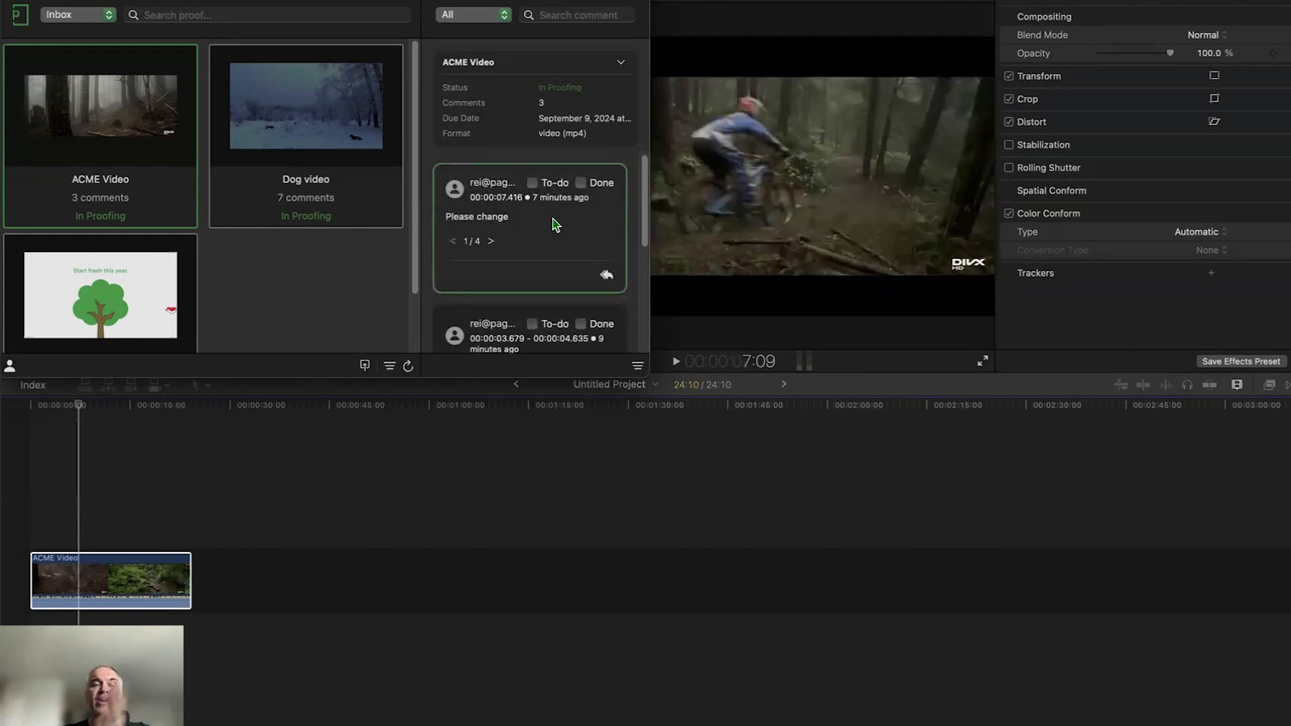
scroll(555, 225, down, 5)
click(553, 282)
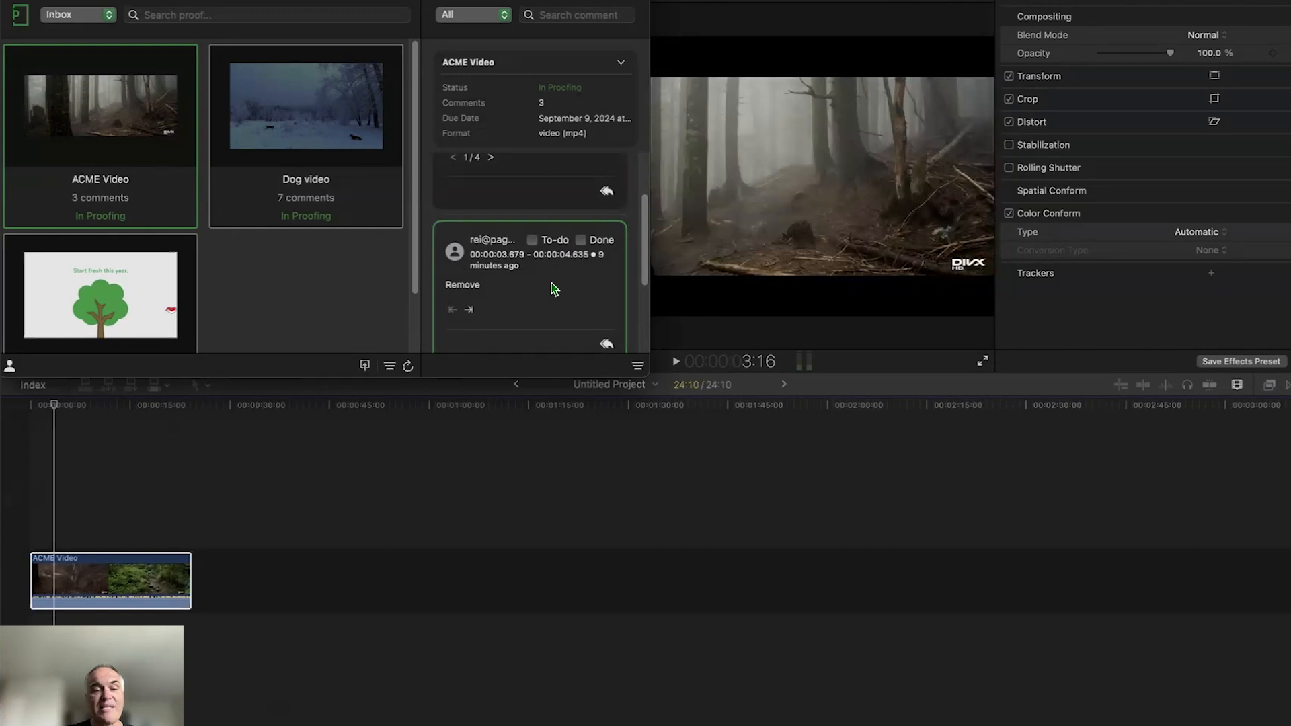
Move the playhead to the end of the "Remove" comment's time range, back to its start, and to its end again
scroll(553, 289, down, 2)
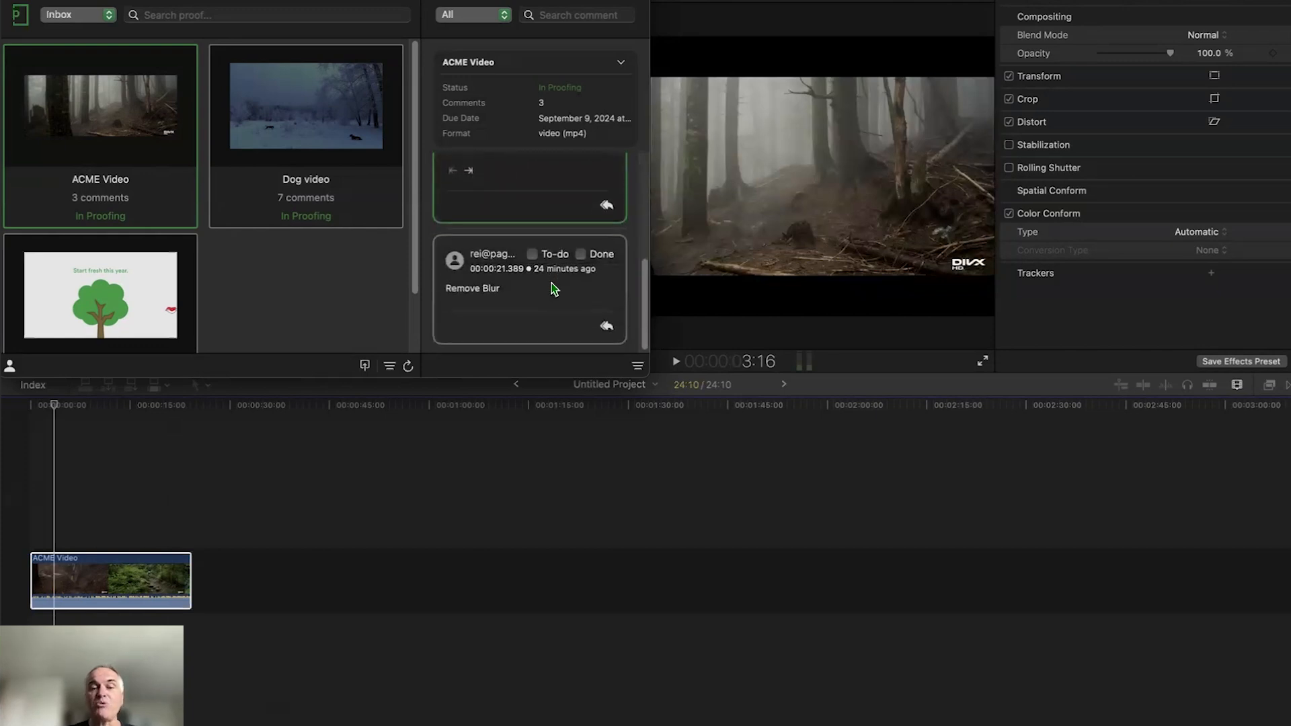
click(470, 277)
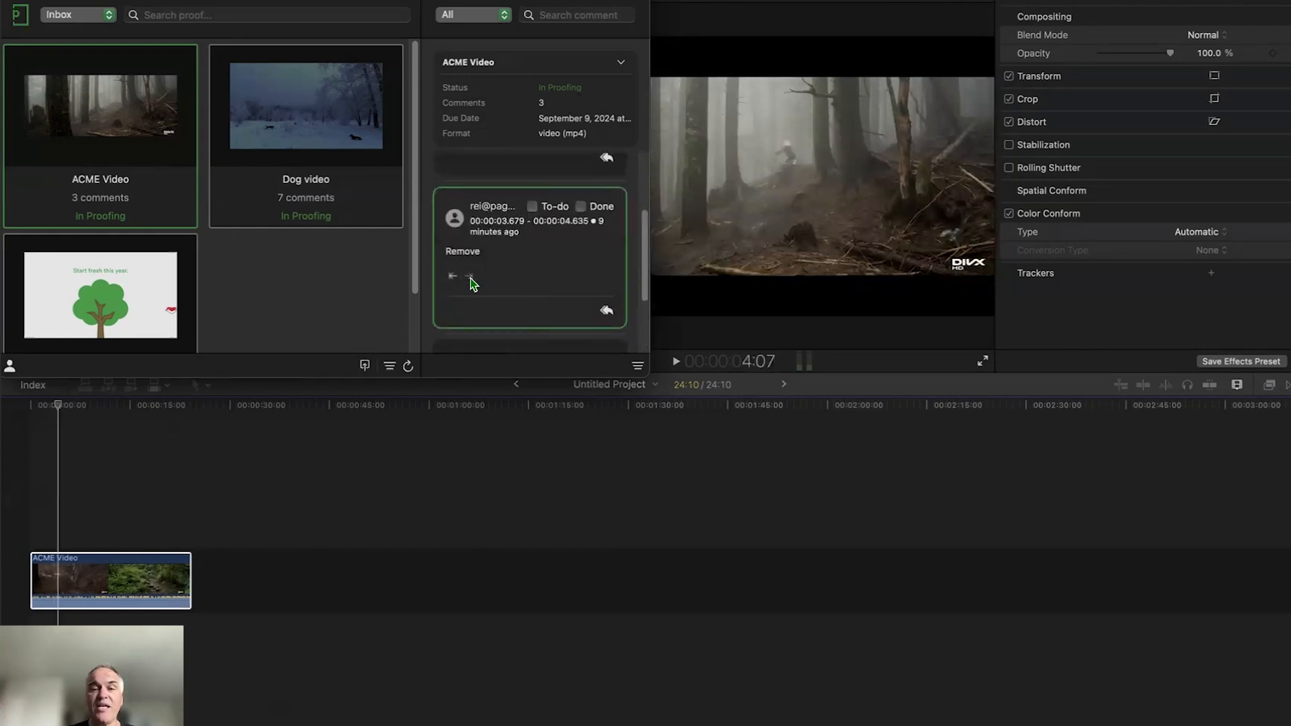
click(451, 277)
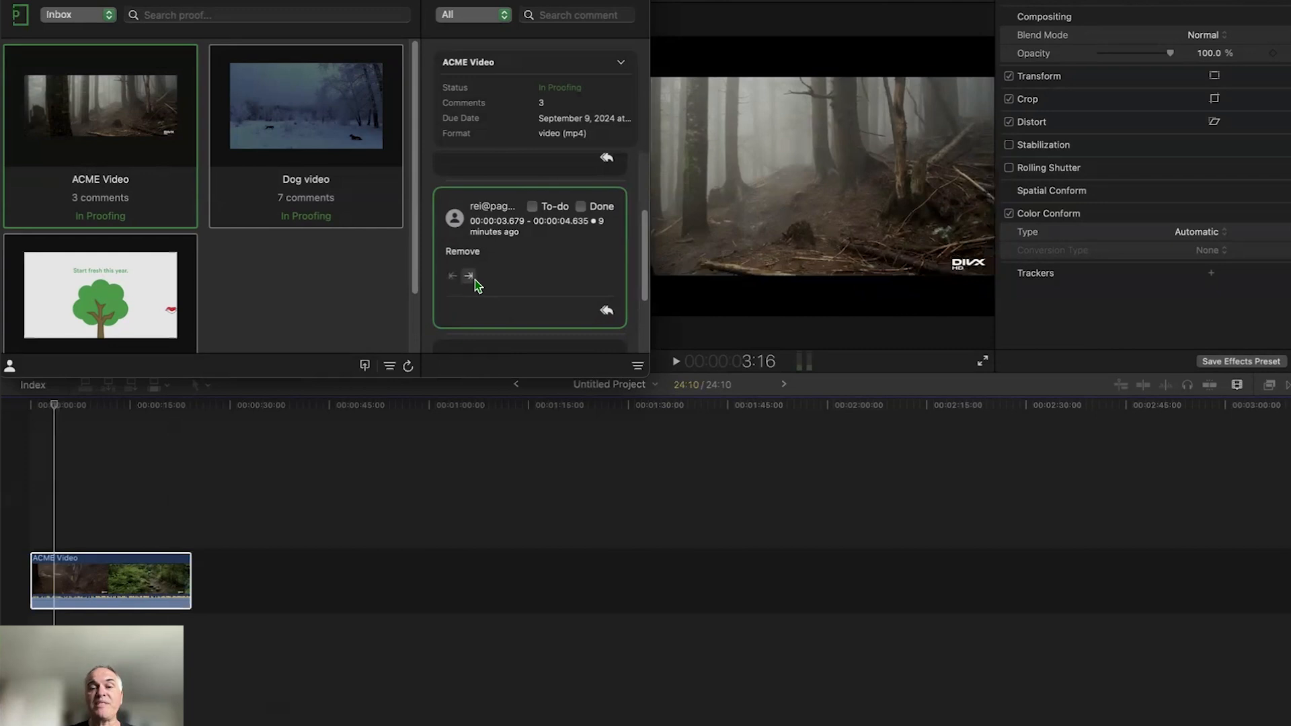
click(470, 279)
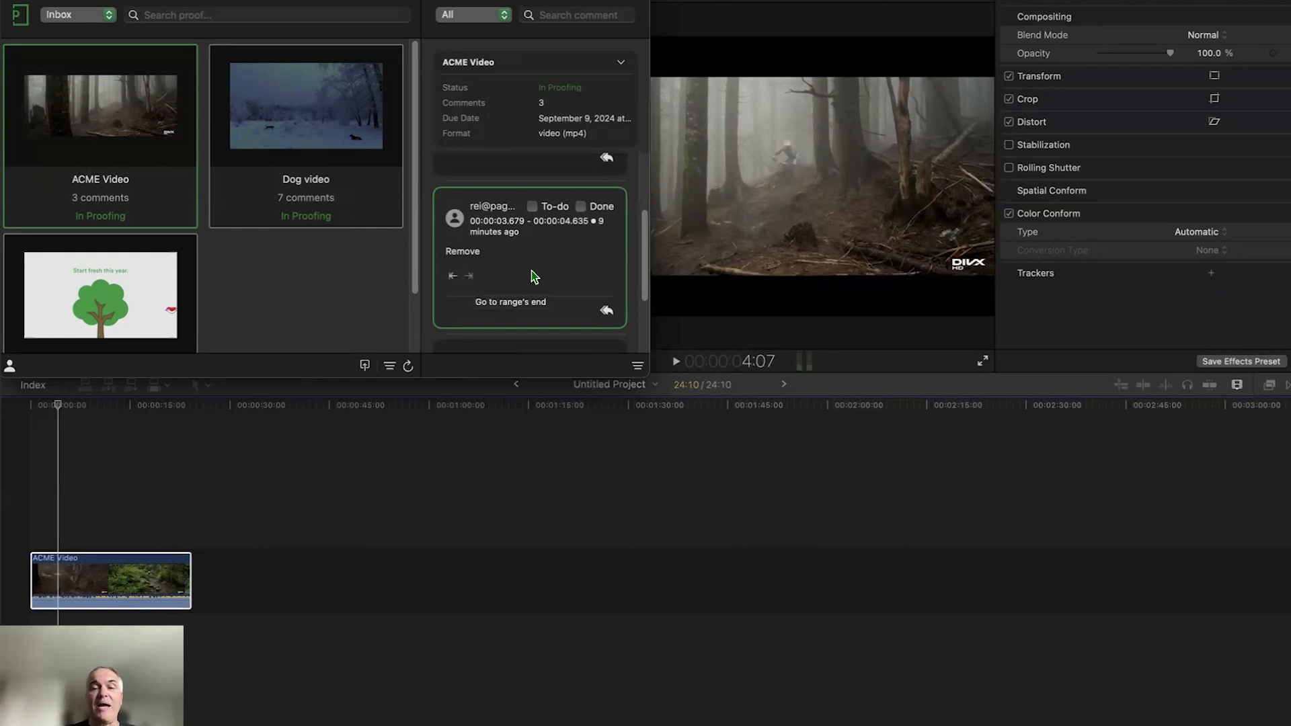
Step to the second of the four marks in the "Please change" comment to view its frame
scroll(542, 270, up, 3)
click(491, 220)
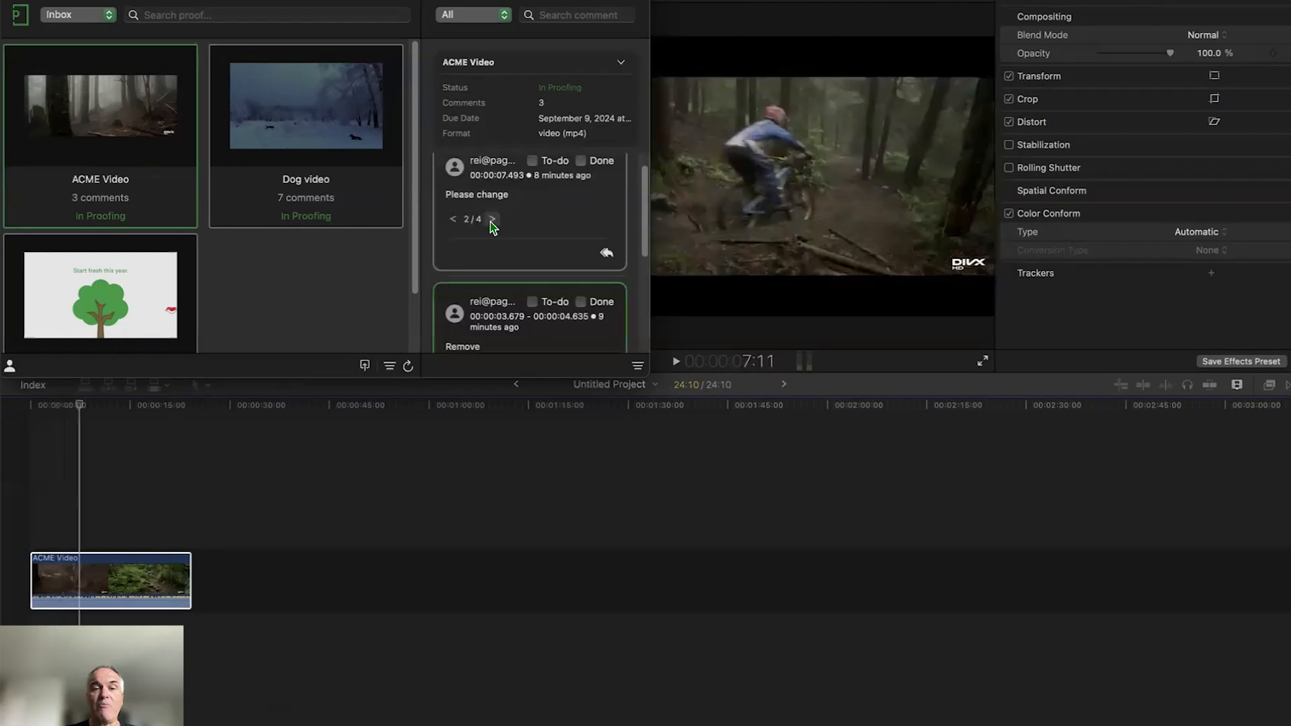
click(454, 220)
Compare the start and end frames of the "Remove" comment's range, then look through ACME Video's comment list
scroll(515, 215, down, 2)
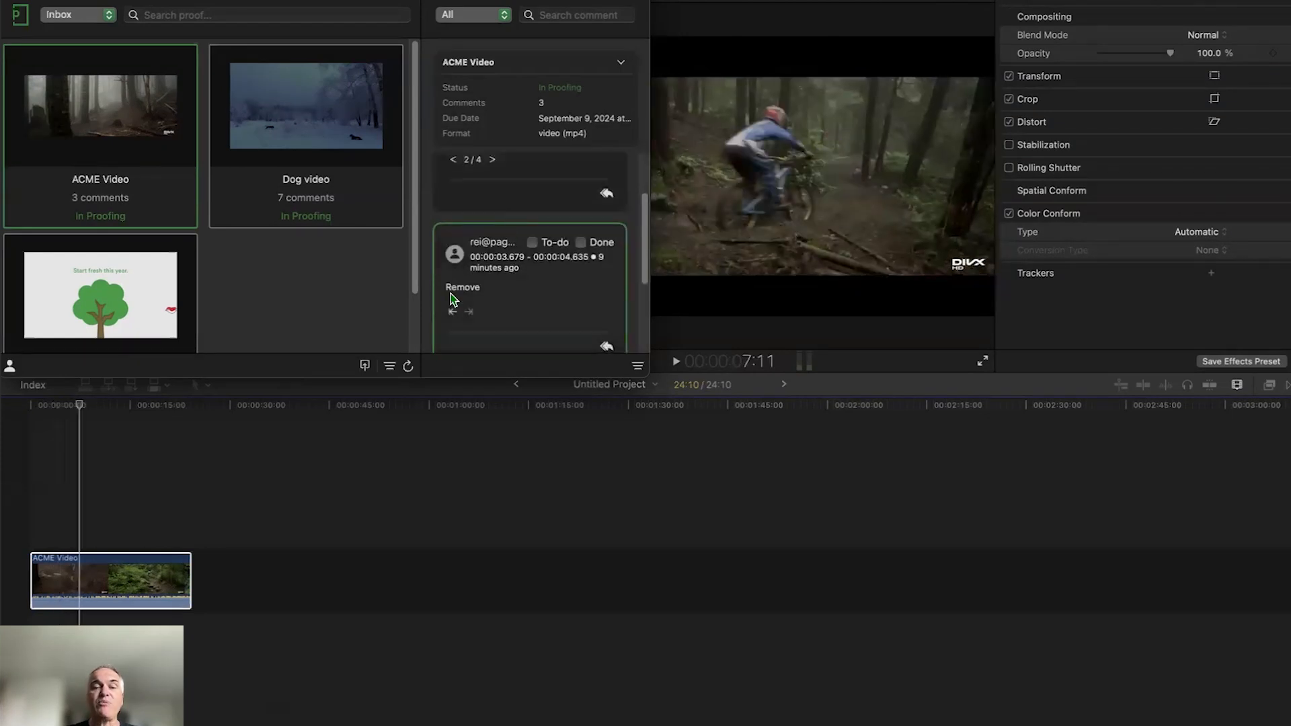
click(451, 313)
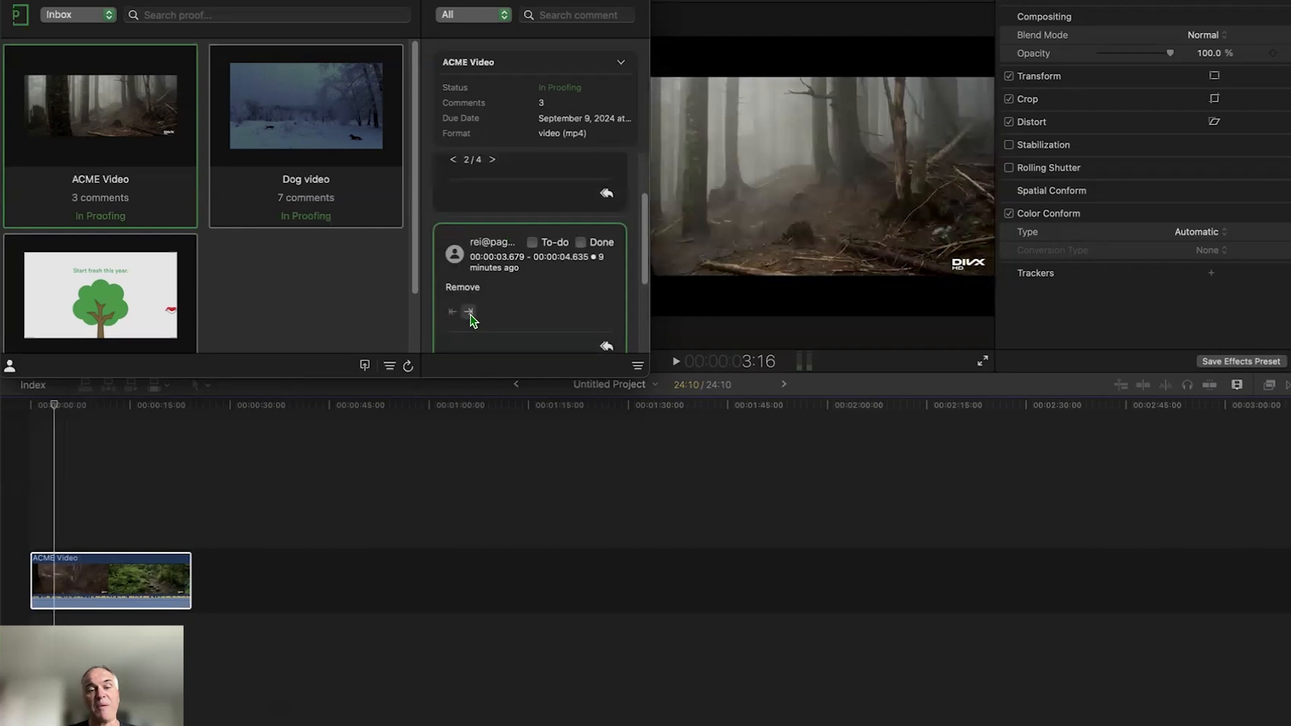
click(470, 314)
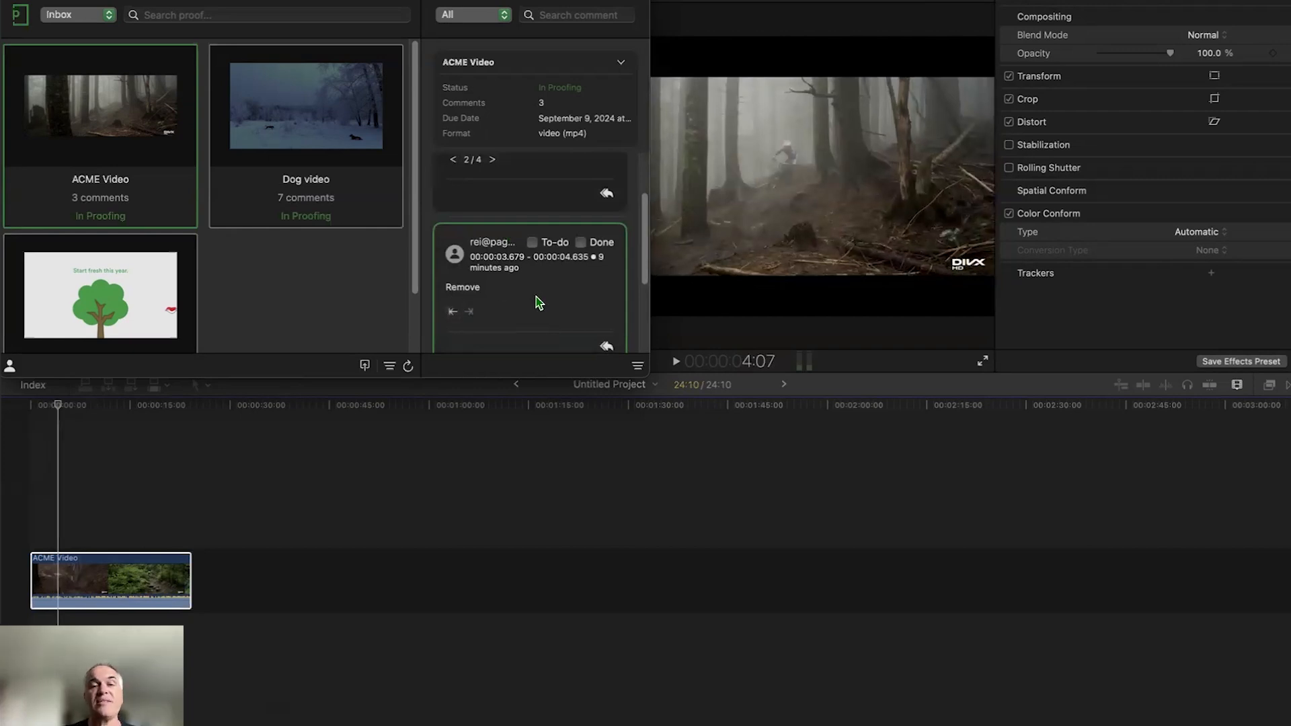
scroll(536, 296, down, 5)
scroll(536, 297, up, 4)
scroll(536, 296, up, 4)
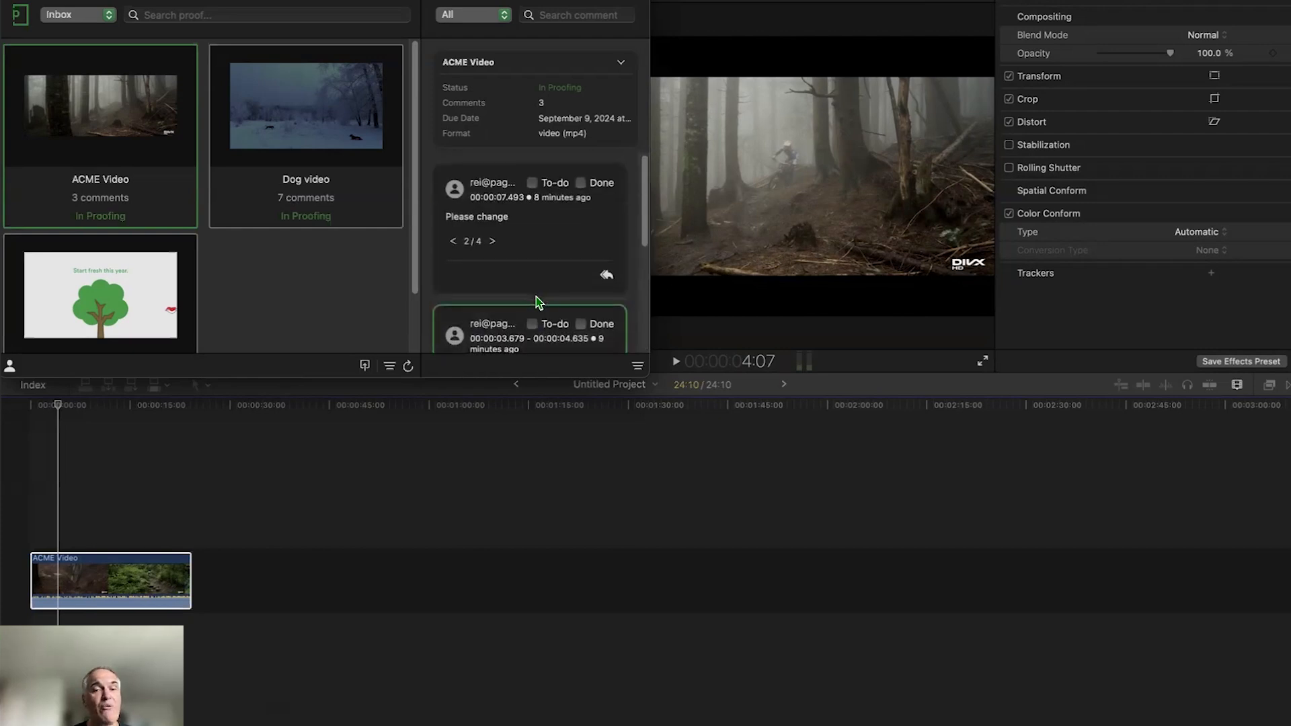